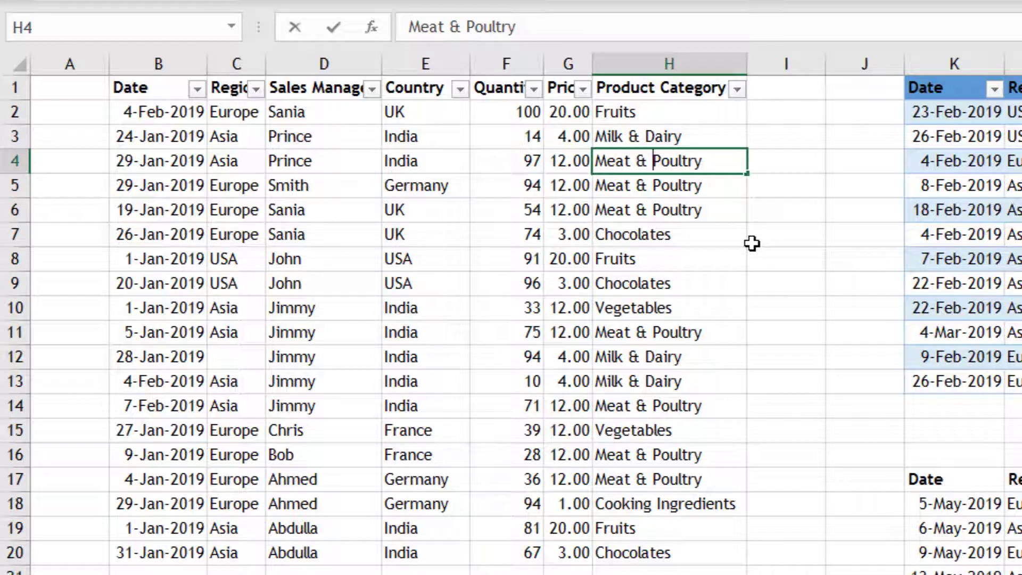
Move the insertion point back and forth word by word through the text "Meat & Poultry" in cell H4
{"action": "key", "text": "ctrl+Right"}
{"action": "key", "text": "ctrl+Left"}
{"action": "key", "text": "ctrl+Left"}
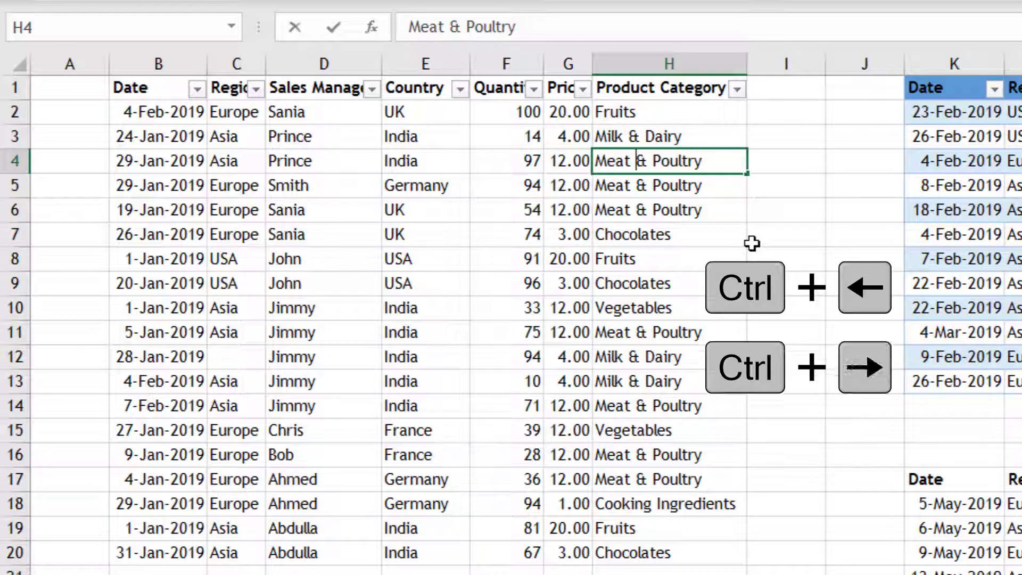
{"action": "key", "text": "ctrl+Left"}
{"action": "key", "text": "ctrl+Right"}
{"action": "key", "text": "ctrl+Right"}
{"action": "key", "text": "ctrl+Right"}
{"action": "key", "text": "ctrl+Left"}
{"action": "key", "text": "ctrl+Left"}
{"action": "key", "text": "ctrl+Left"}
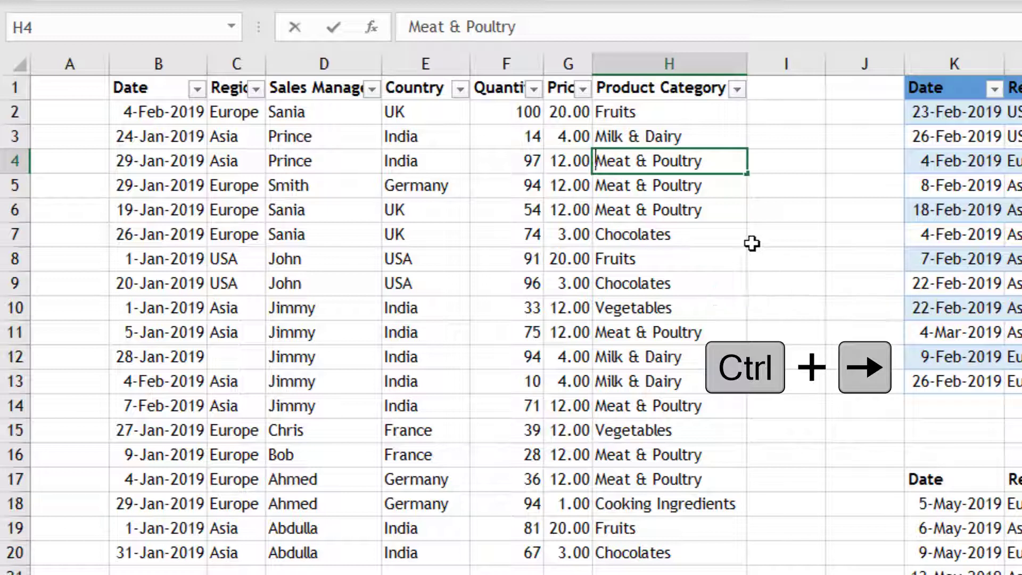
{"action": "key", "text": "ctrl+Right"}
{"action": "key", "text": "ctrl+Right"}
{"action": "key", "text": "ctrl+Right"}
{"action": "key", "text": "ctrl+Left"}
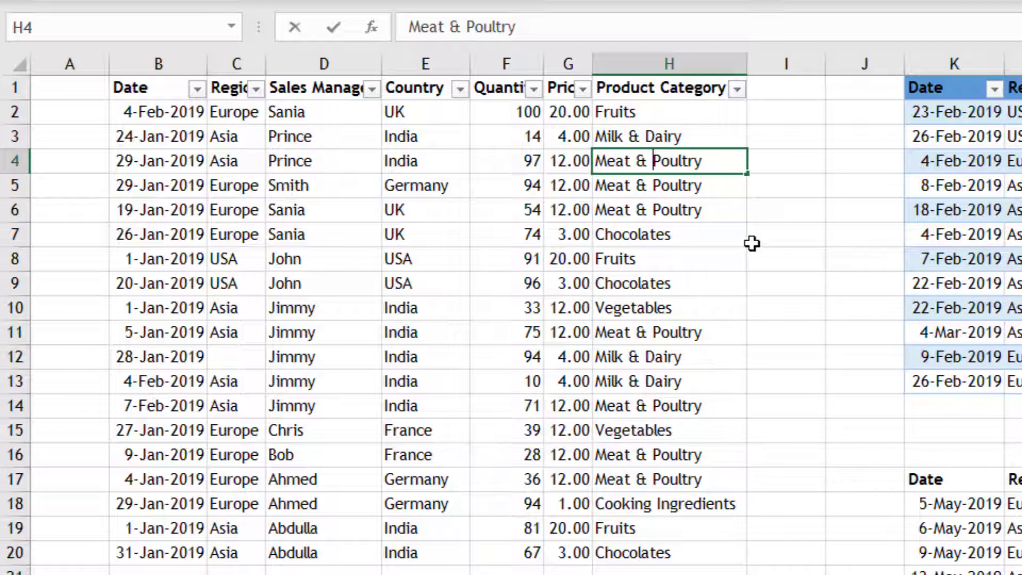
{"action": "key", "text": "ctrl+Left"}
{"action": "key", "text": "ctrl+Right"}
{"action": "key", "text": "ctrl+Right"}
{"action": "key", "text": "ctrl+Left"}
{"action": "key", "text": "ctrl+Left"}
{"action": "key", "text": "ctrl+Right"}
{"action": "key", "text": "ctrl+Right"}
Move the insertion point to the start and end of H4's text and through it character by character, and leave the cell
{"action": "key", "text": "Home"}
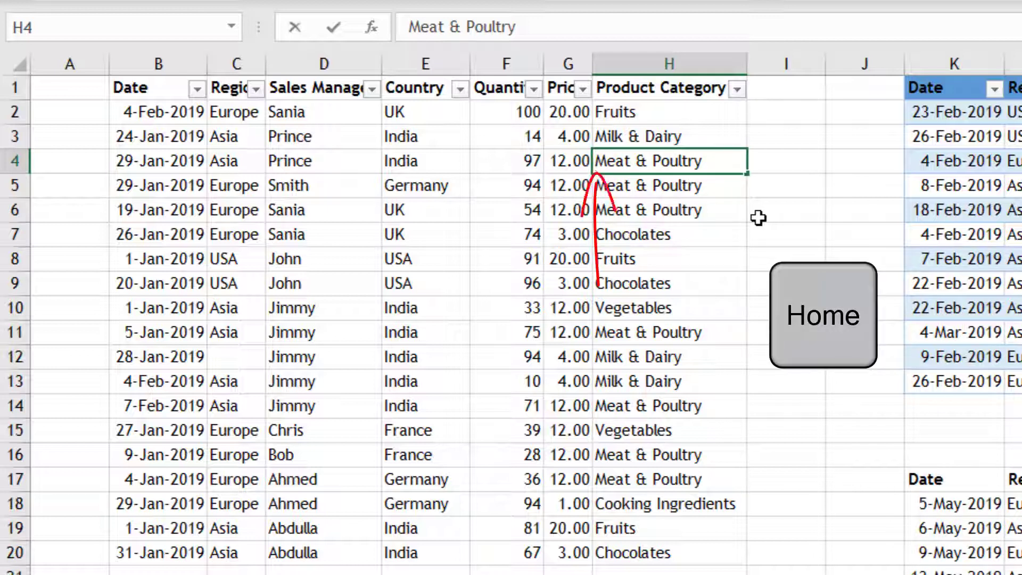
{"action": "key", "text": "End"}
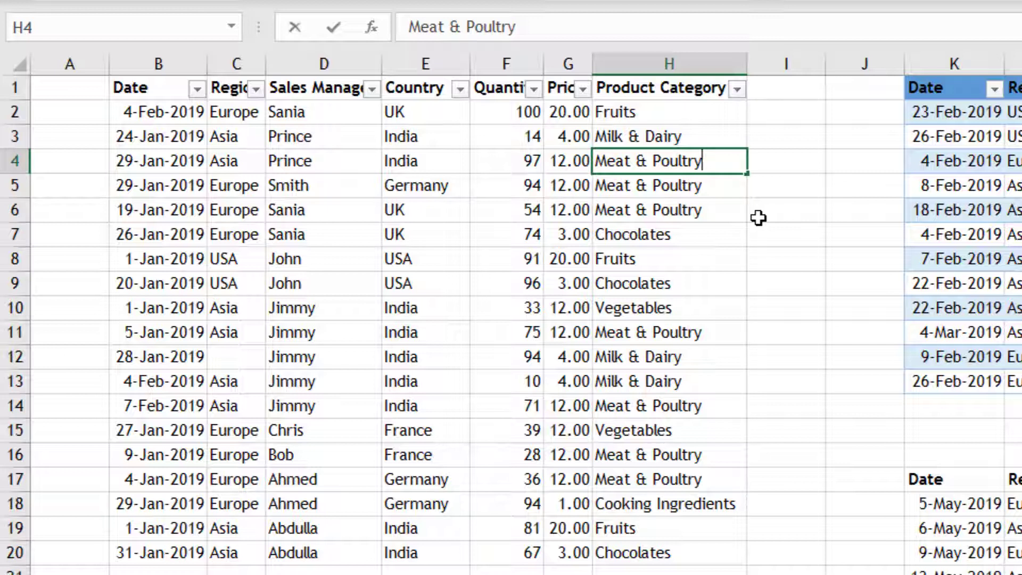
{"action": "key", "text": "Left"}
{"action": "key", "text": "Left"}
{"action": "key", "text": "Left"}
{"action": "key", "text": "Left"}
{"action": "key", "text": "Left"}
{"action": "key", "text": "Left"}
{"action": "key", "text": "Left"}
{"action": "key", "text": "Left"}
{"action": "key", "text": "Left"}
{"action": "key", "text": "Left"}
{"action": "key", "text": "Right"}
{"action": "key", "text": "Right"}
{"action": "key", "text": "Right"}
{"action": "key", "text": "Right"}
{"action": "key", "text": "Right"}
{"action": "key", "text": "Right"}
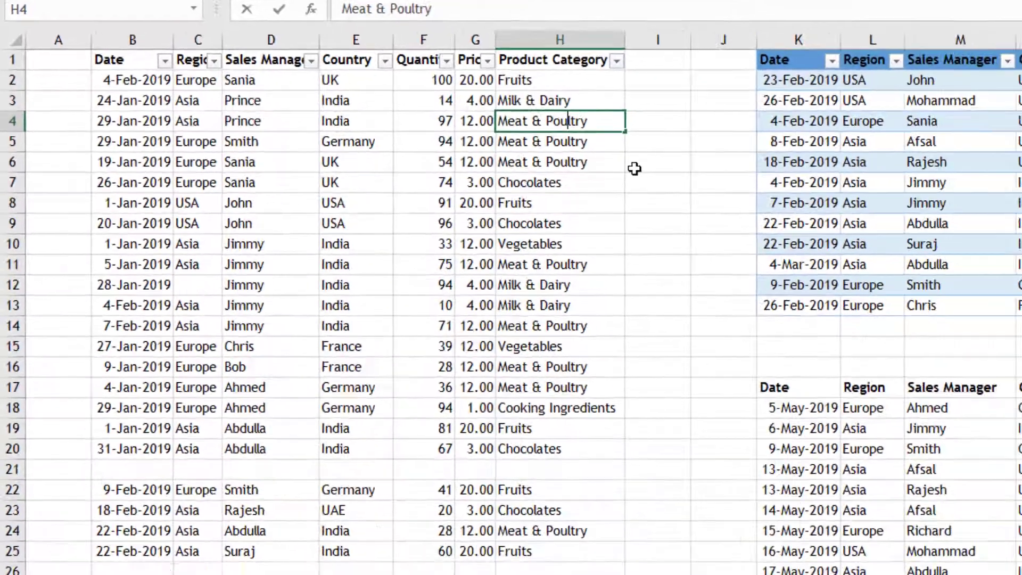
{"action": "left_click", "coordinate": [787, 259]}
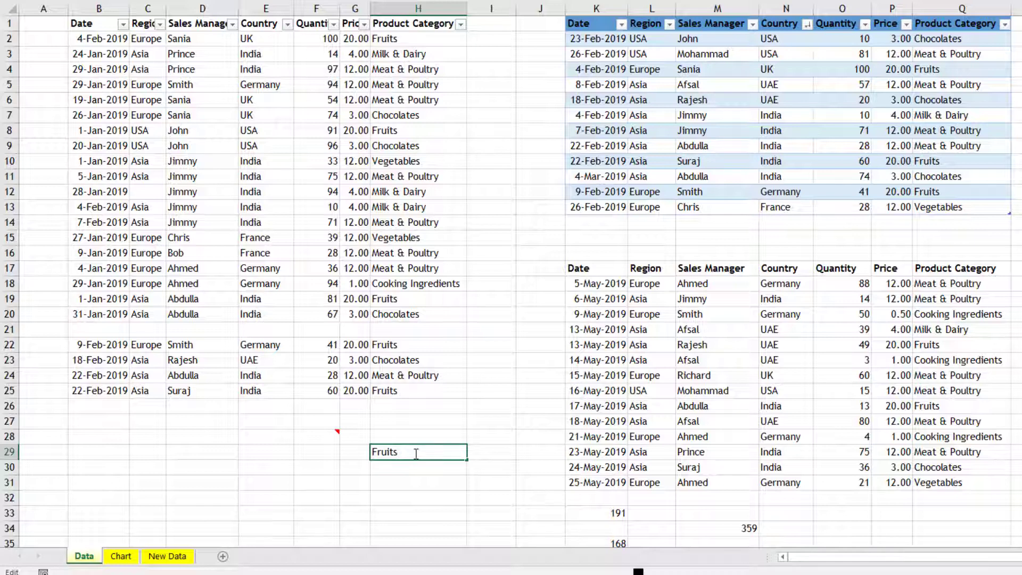
Add "Vegetables" on a second line inside cell H29, below "Fruits", and commit the entry
{"action": "key", "text": "alt+Return"}
{"action": "type", "text": "Vegetables"}
{"action": "left_click", "coordinate": [418, 329]}
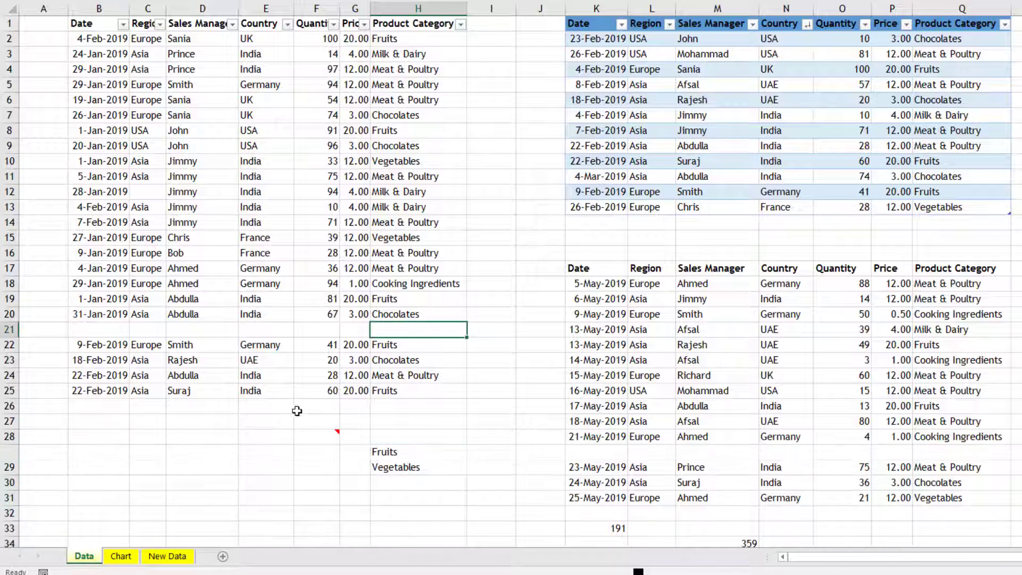
Insert the current date as a fixed value in D32 and the current time in D33
{"action": "scroll", "coordinate": [315, 456], "scroll_direction": "down", "scroll_amount": 1}
{"action": "scroll", "coordinate": [315, 457], "scroll_direction": "down", "scroll_amount": 3}
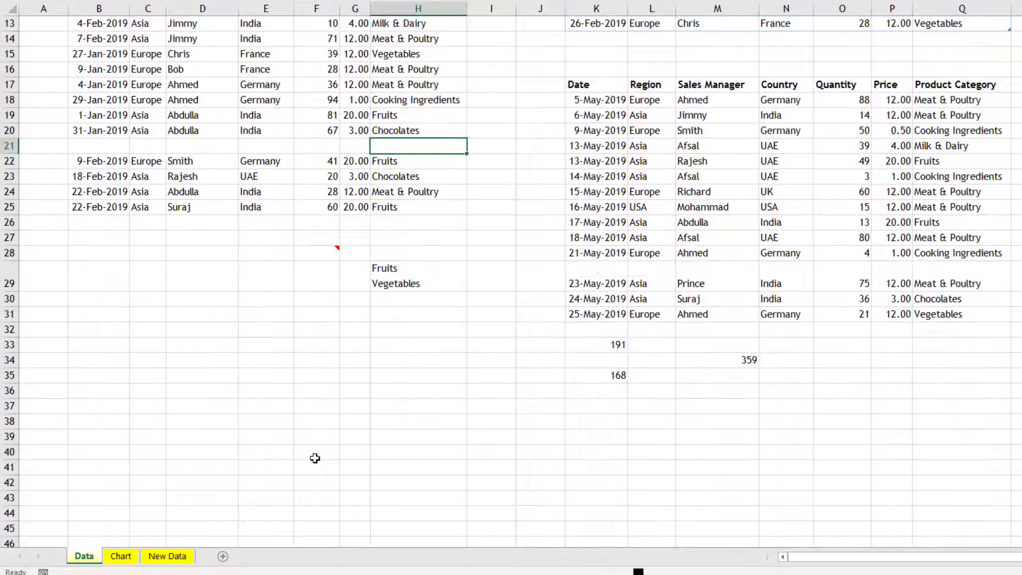
{"action": "left_click", "coordinate": [179, 333]}
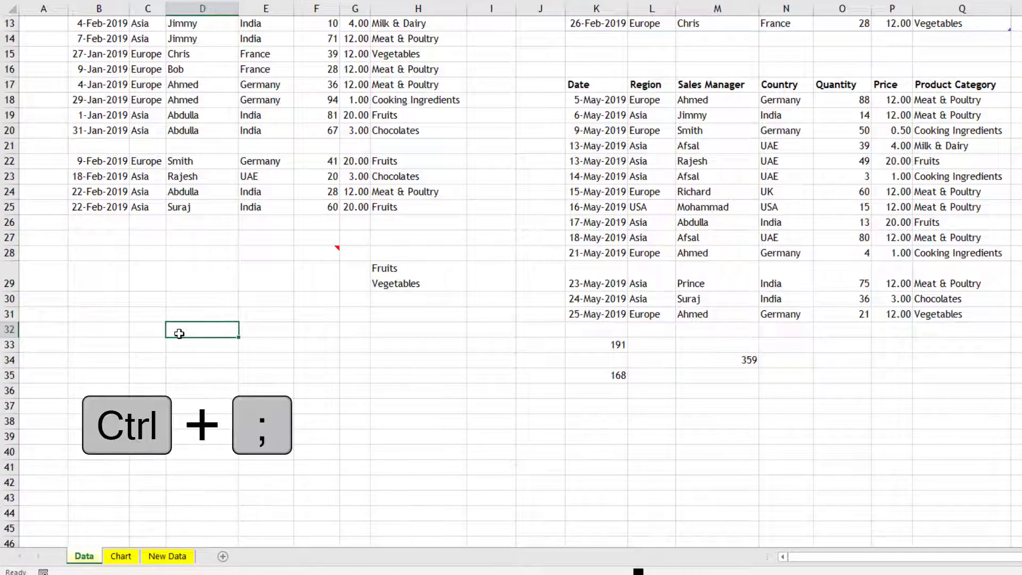
{"action": "key", "text": "ctrl+semicolon"}
{"action": "key", "text": "Return"}
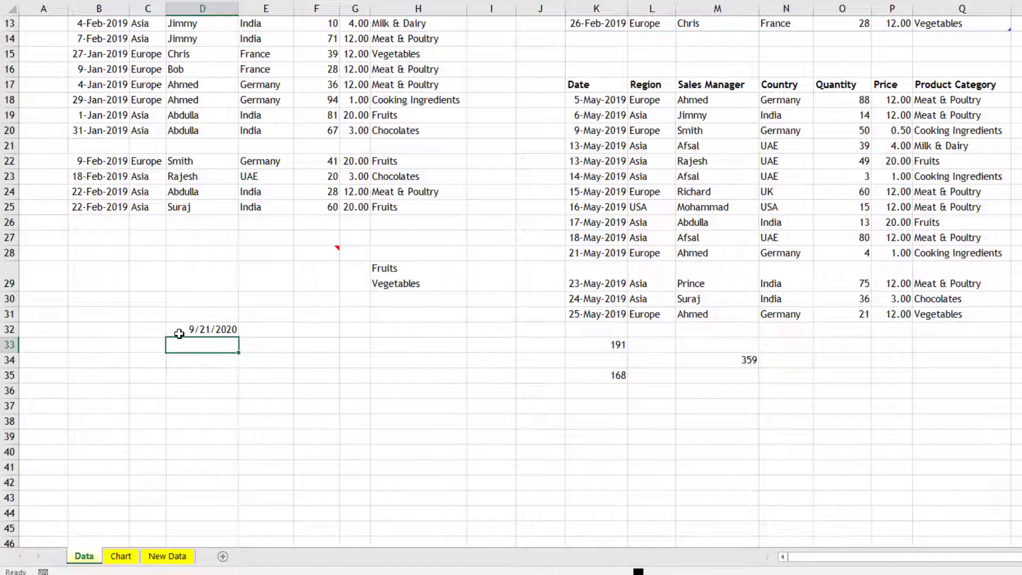
{"action": "key", "text": "ctrl+shift+semicolon"}
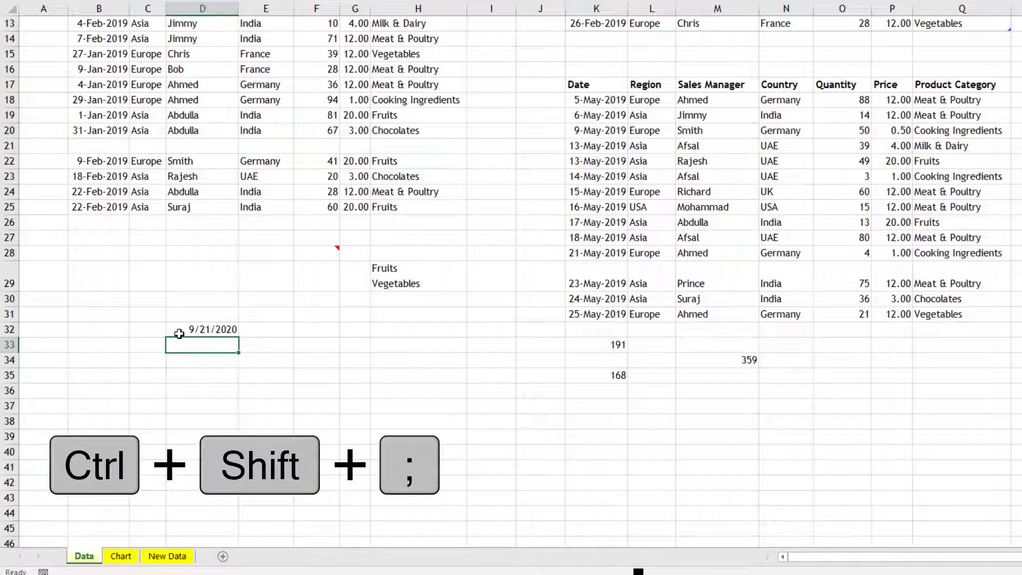
{"action": "key", "text": "ctrl+shift+semicolon"}
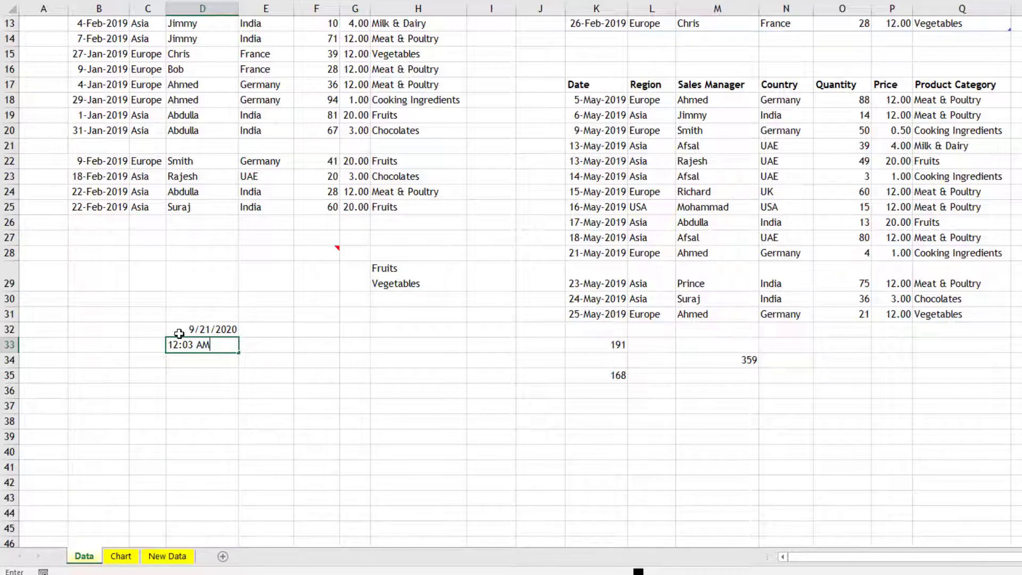
{"action": "key", "text": "Return"}
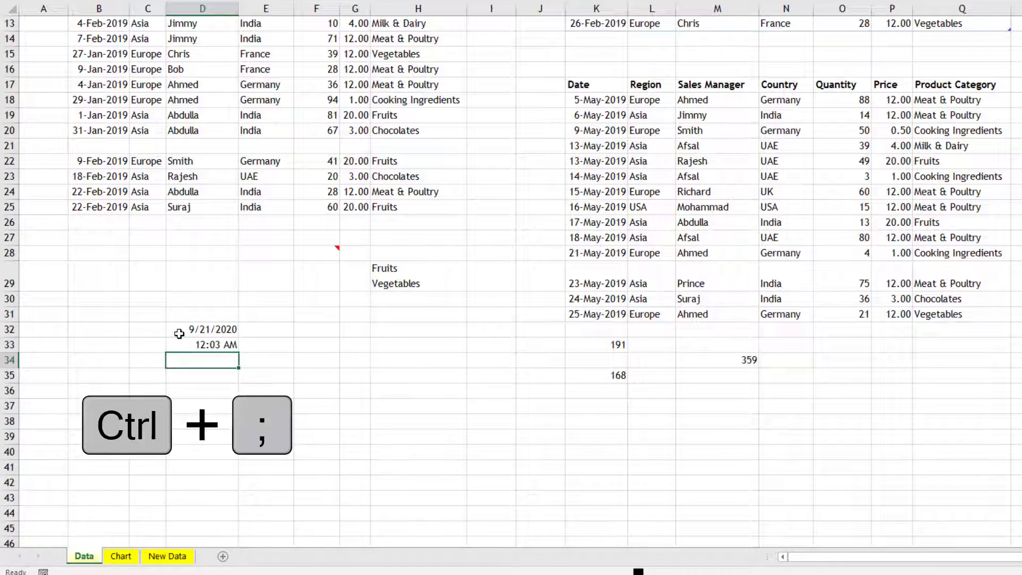
Insert the current date followed by a space and the current time together in cell D34
{"action": "key", "text": "ctrl+semicolon"}
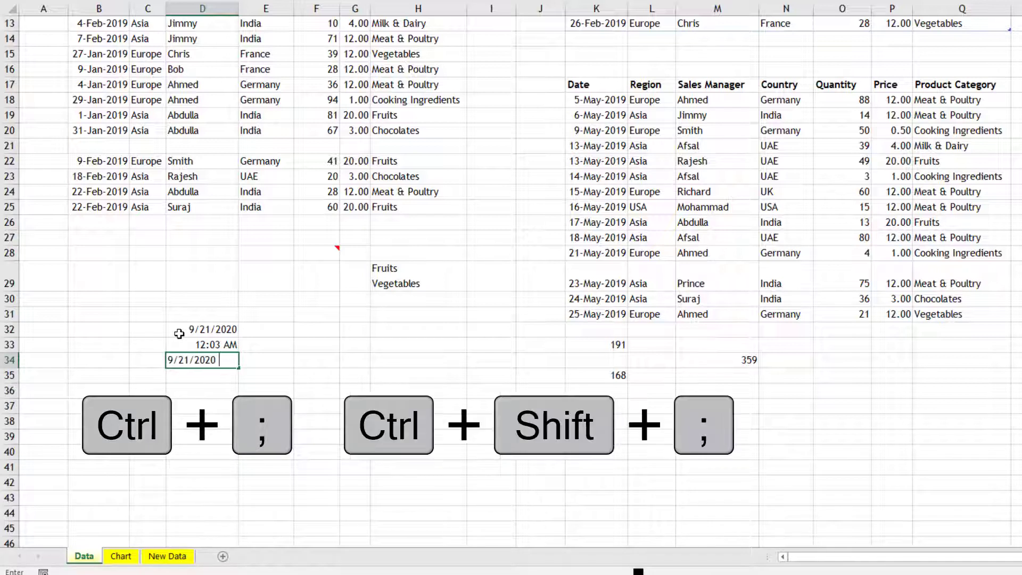
{"action": "key", "text": "ctrl+shift+semicolon"}
{"action": "key", "text": "Return"}
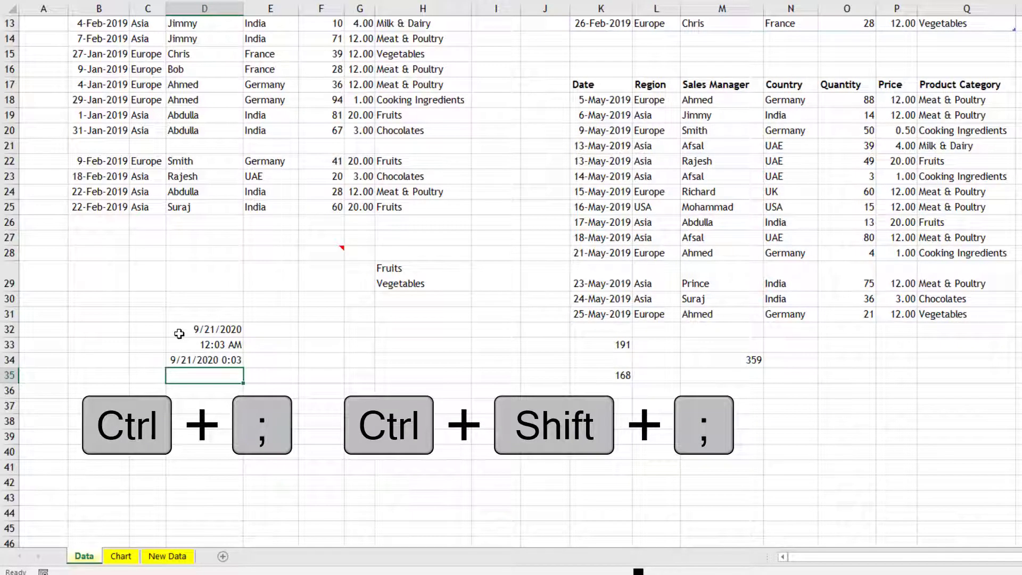
Clear the contents of the range D29:H35, including the date, time and two-line text entries
{"action": "left_click", "coordinate": [203, 361]}
{"action": "left_click_drag", "start_coordinate": [194, 283], "coordinate": [333, 301]}
{"action": "left_click_drag", "start_coordinate": [395, 316], "coordinate": [411, 375]}
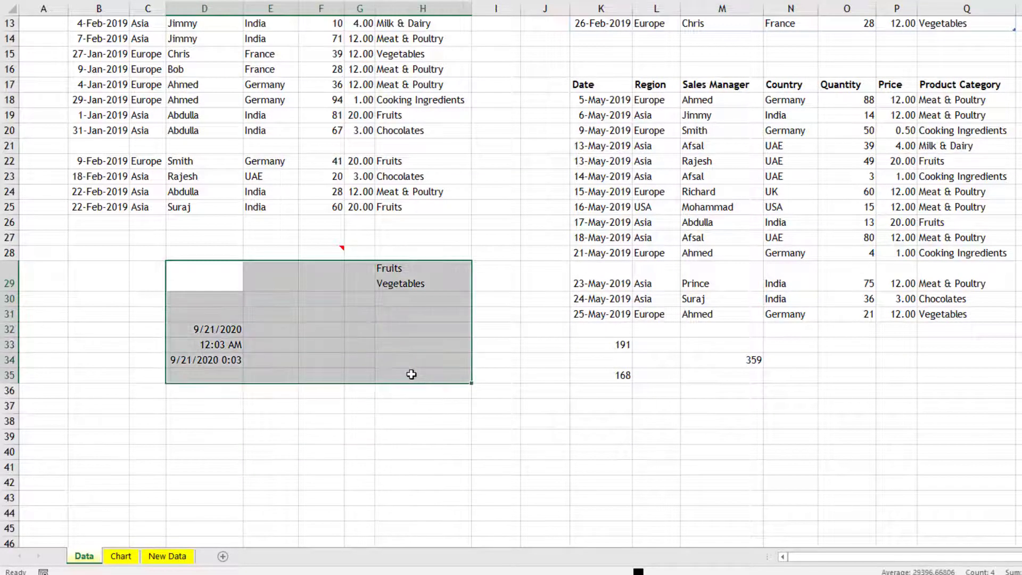
{"action": "key", "text": "Delete"}
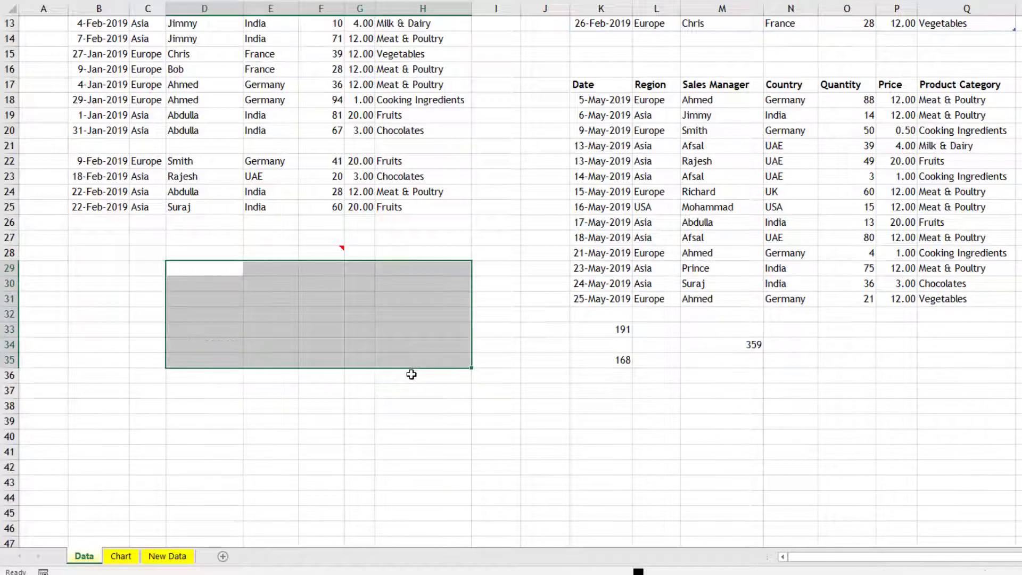
{"action": "left_click", "coordinate": [361, 299]}
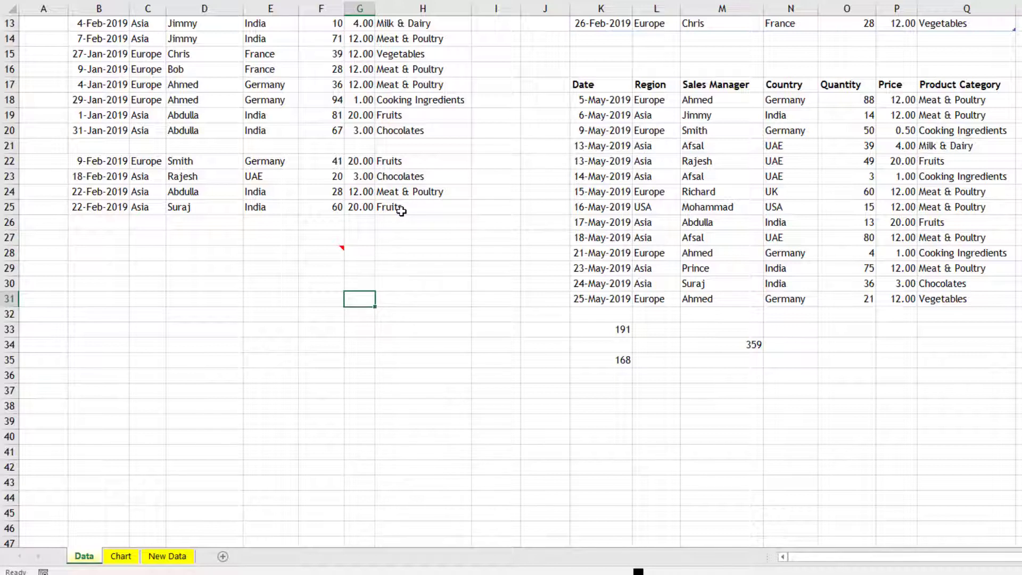
Fill the value "Fruits" from H25 down through H31
{"action": "left_click_drag", "start_coordinate": [401, 210], "coordinate": [409, 299]}
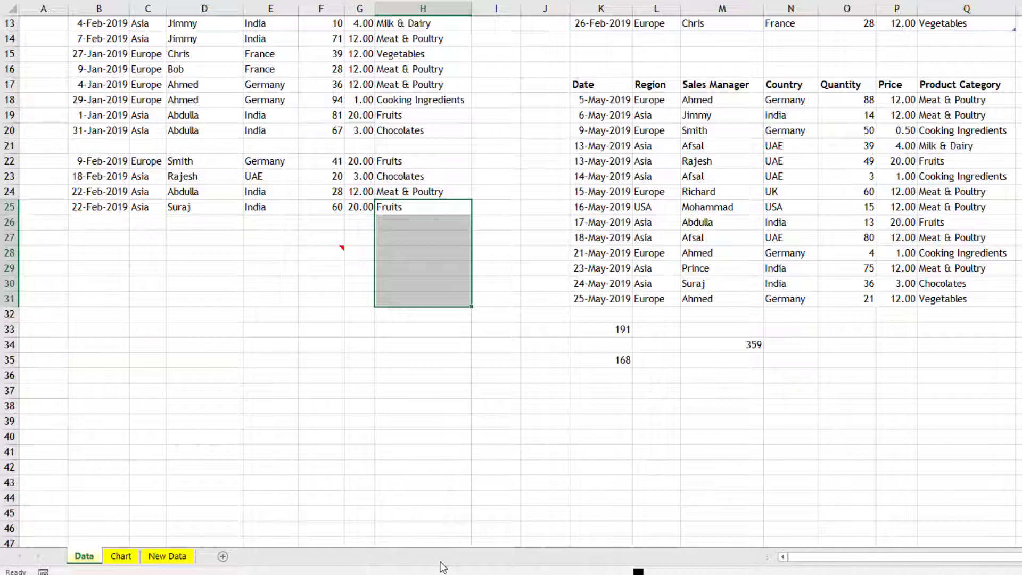
{"action": "key", "text": "ctrl+d"}
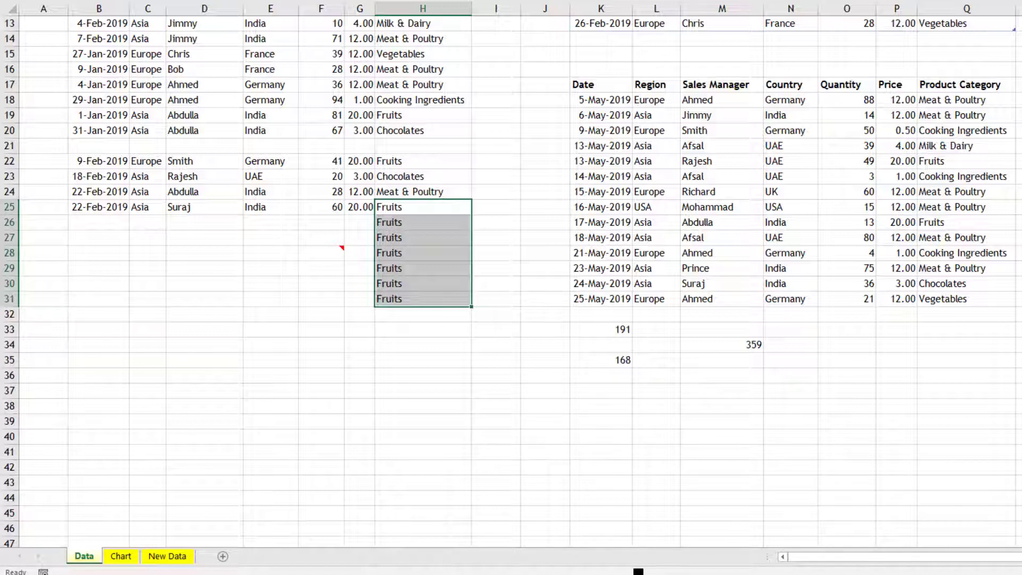
{"action": "left_click", "coordinate": [401, 269]}
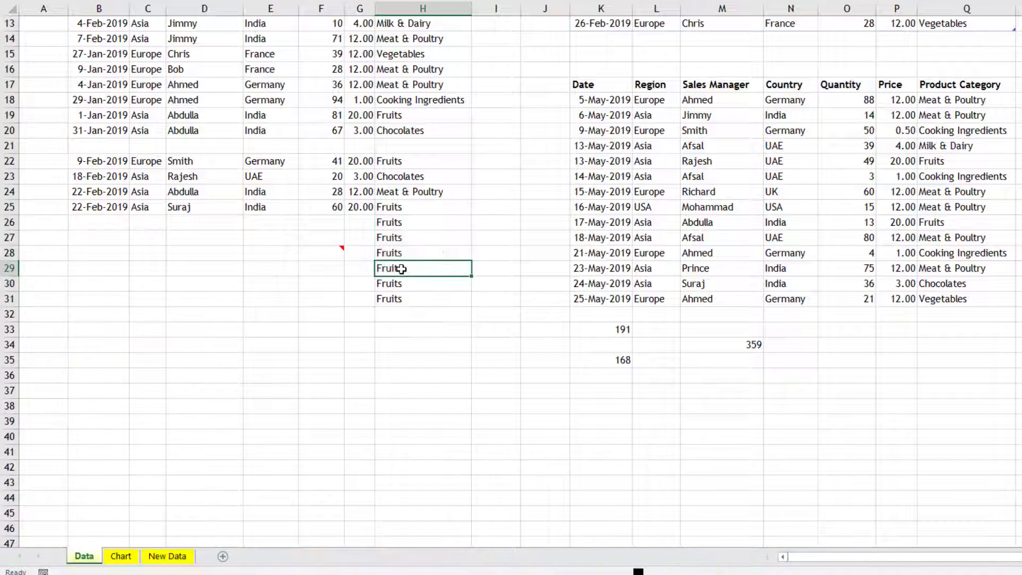
Undo the downward fill and clear the copied "Fruits" entries in H26:H30
{"action": "key", "text": "ctrl+z"}
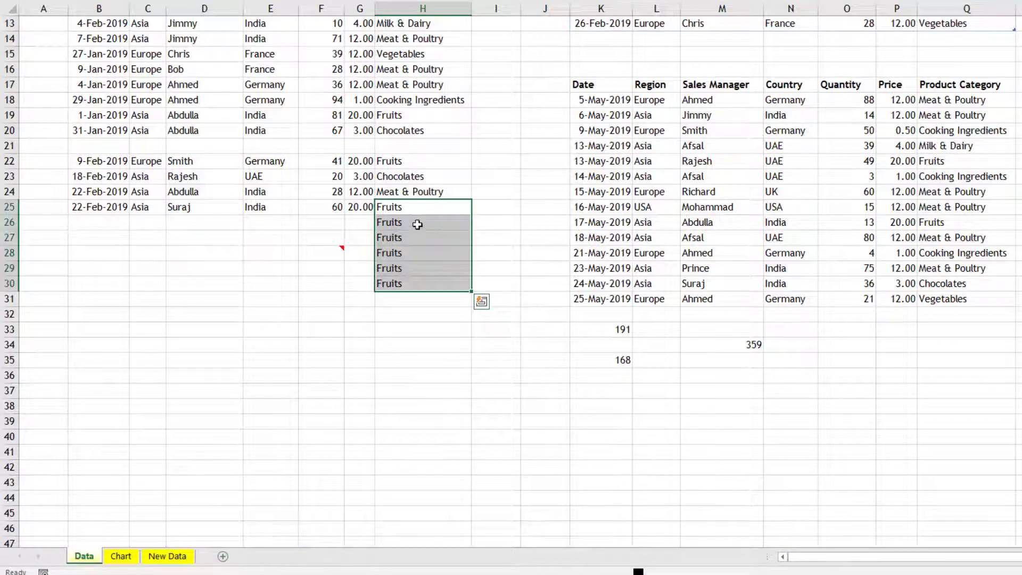
{"action": "left_click_drag", "start_coordinate": [418, 224], "coordinate": [426, 289]}
{"action": "key", "text": "Delete"}
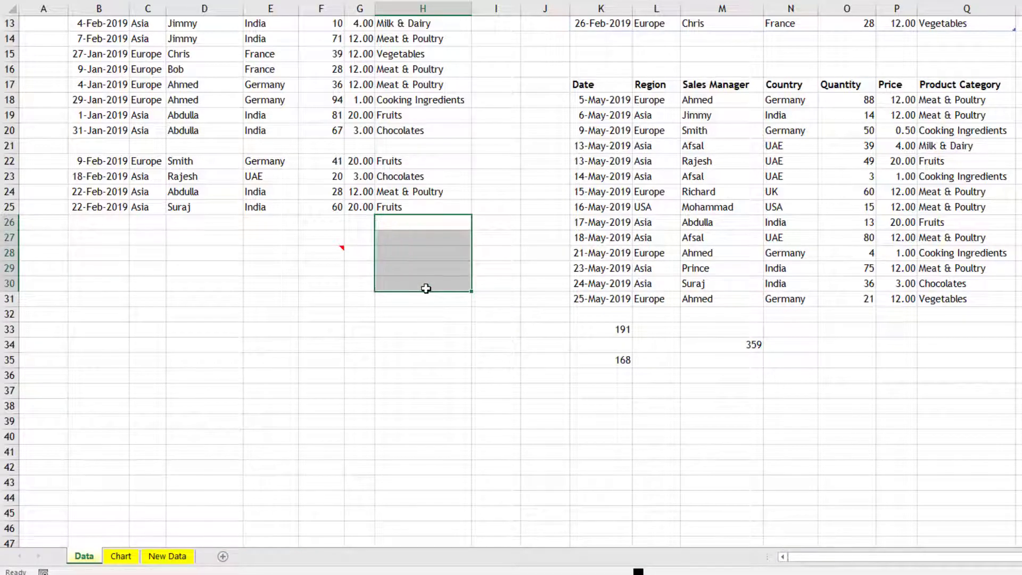
Fill "Fruits" from H25 across to I25:J25, and undo the fill
{"action": "left_click_drag", "start_coordinate": [442, 211], "coordinate": [533, 201]}
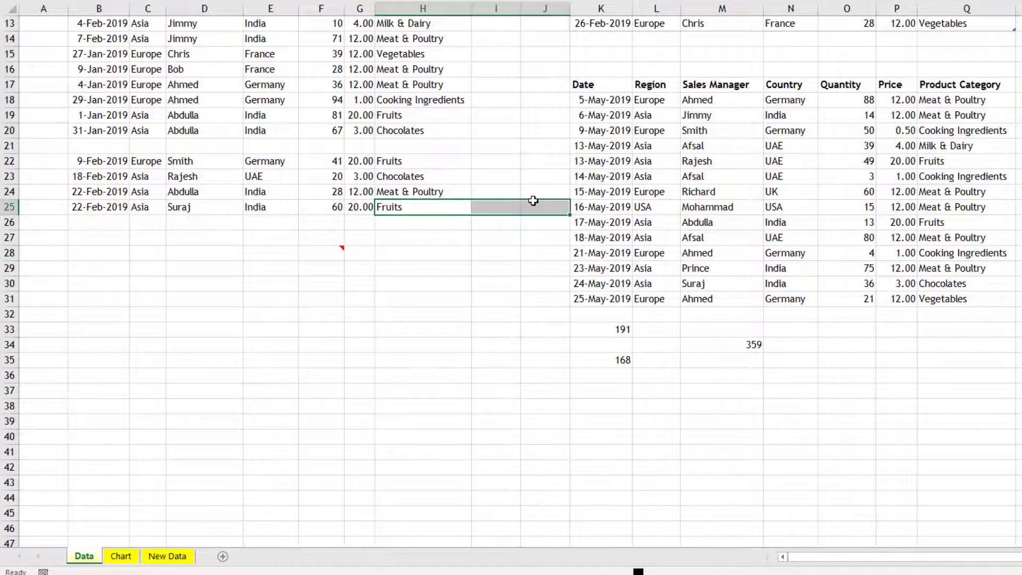
{"action": "key", "text": "ctrl+r"}
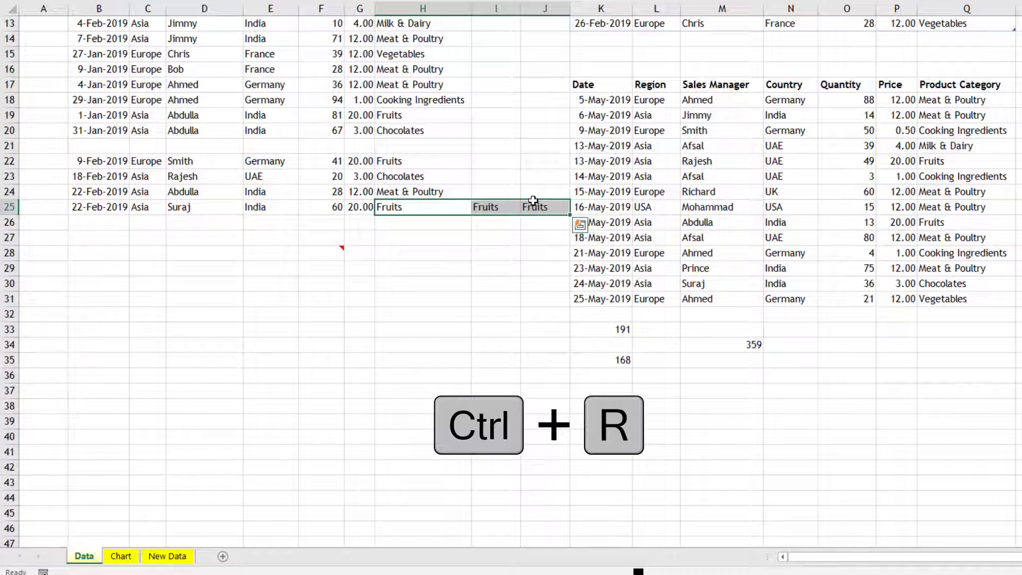
{"action": "key", "text": "ctrl+z"}
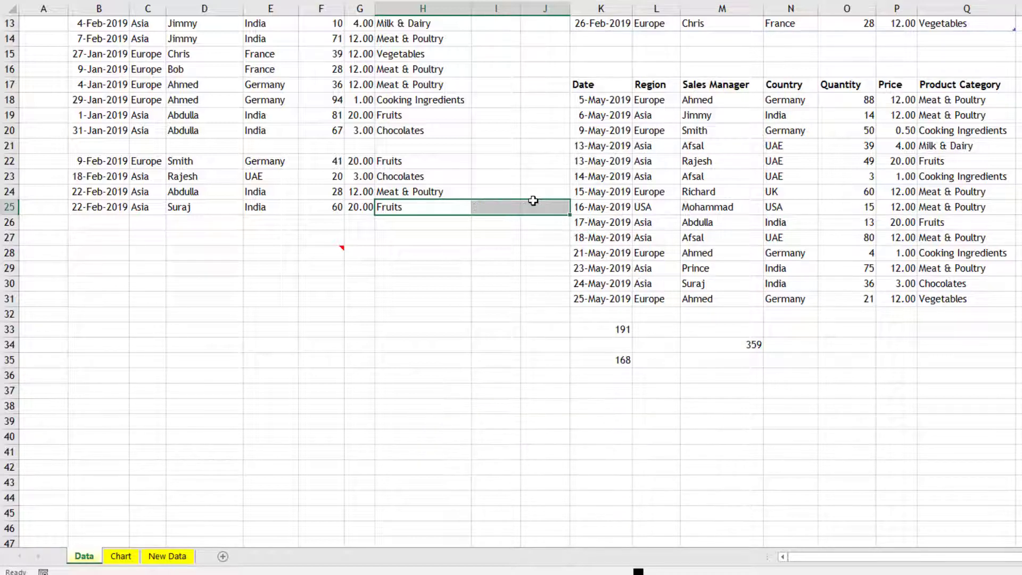
Open the Insert Hyperlink dialog for cell F30 and close it without adding a link
{"action": "scroll", "coordinate": [533, 200], "scroll_direction": "up", "scroll_amount": 4}
{"action": "left_click", "coordinate": [305, 468]}
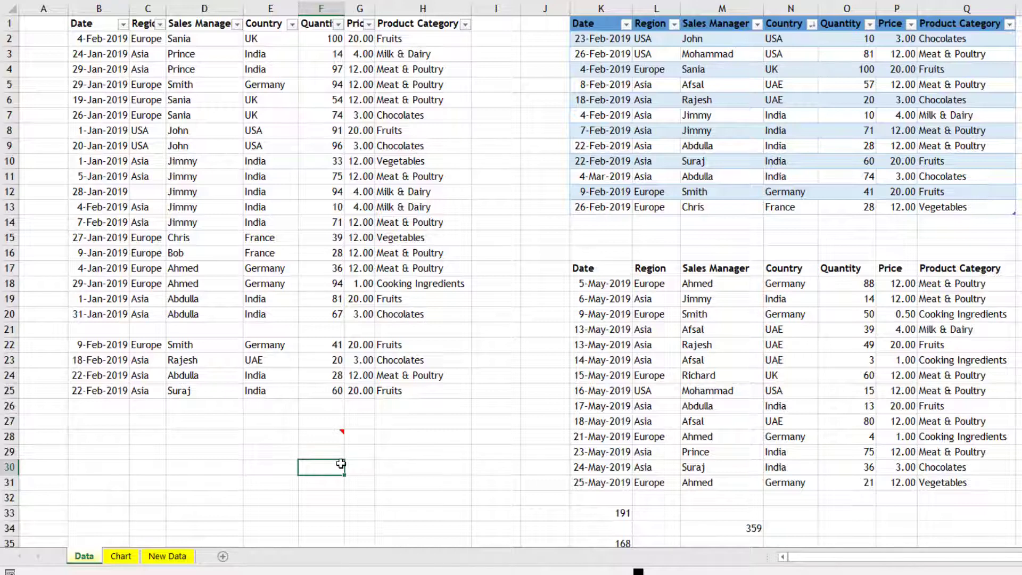
{"action": "key", "text": "ctrl+k"}
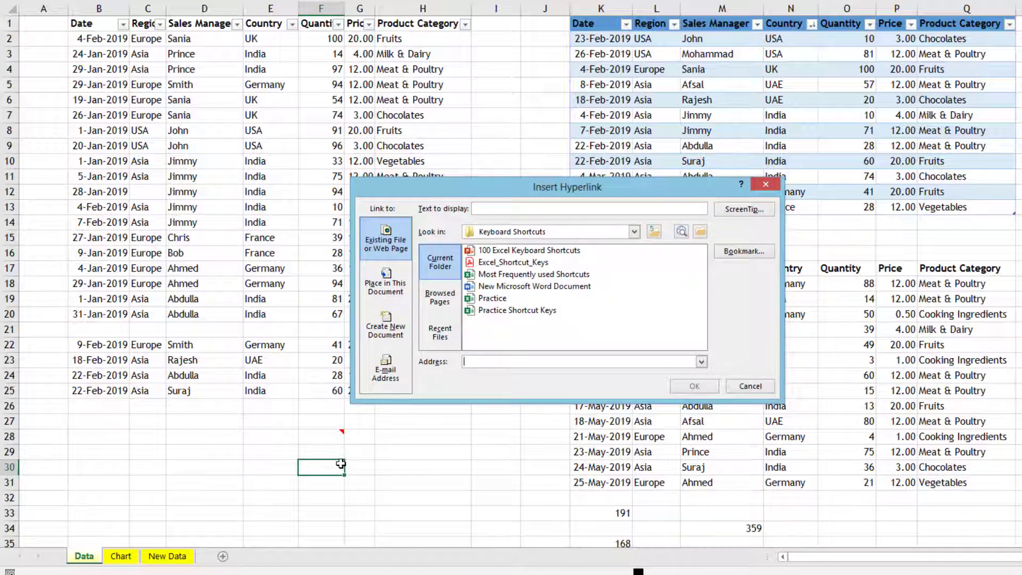
{"action": "key", "text": "Escape"}
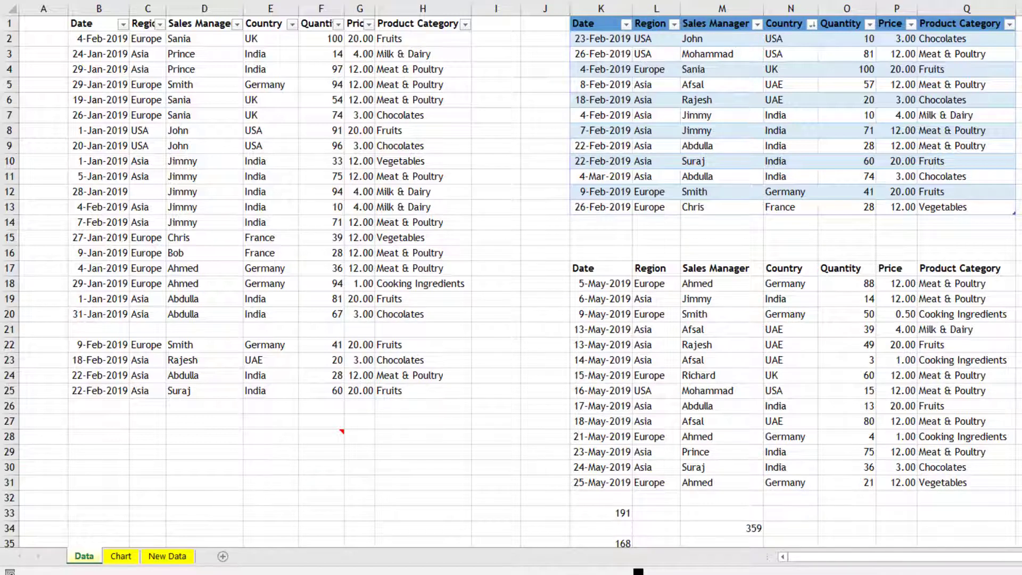
Make the dates and regions in B22:C25 bold
{"action": "left_click", "coordinate": [106, 351]}
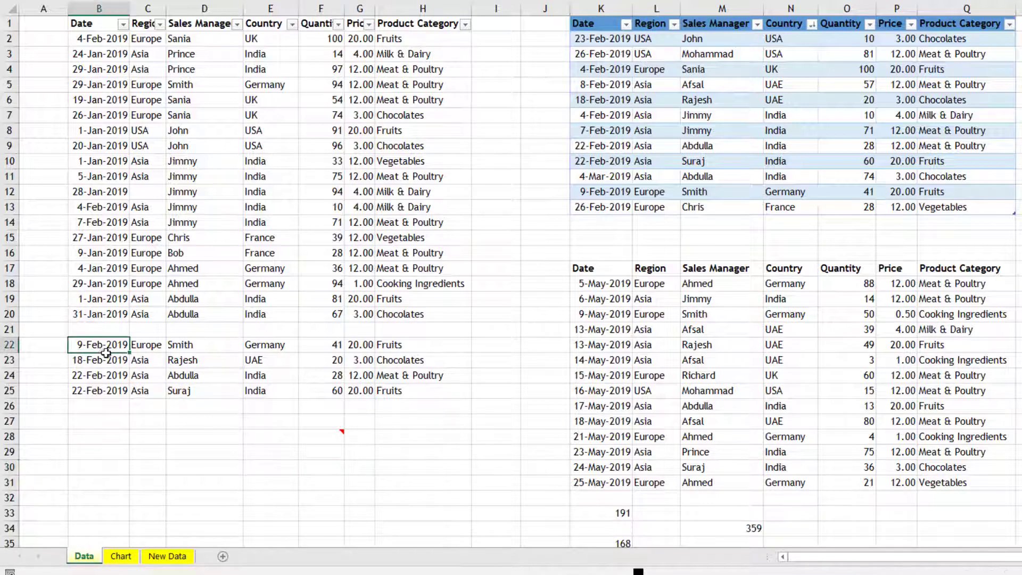
{"action": "left_click_drag", "start_coordinate": [106, 353], "coordinate": [146, 390]}
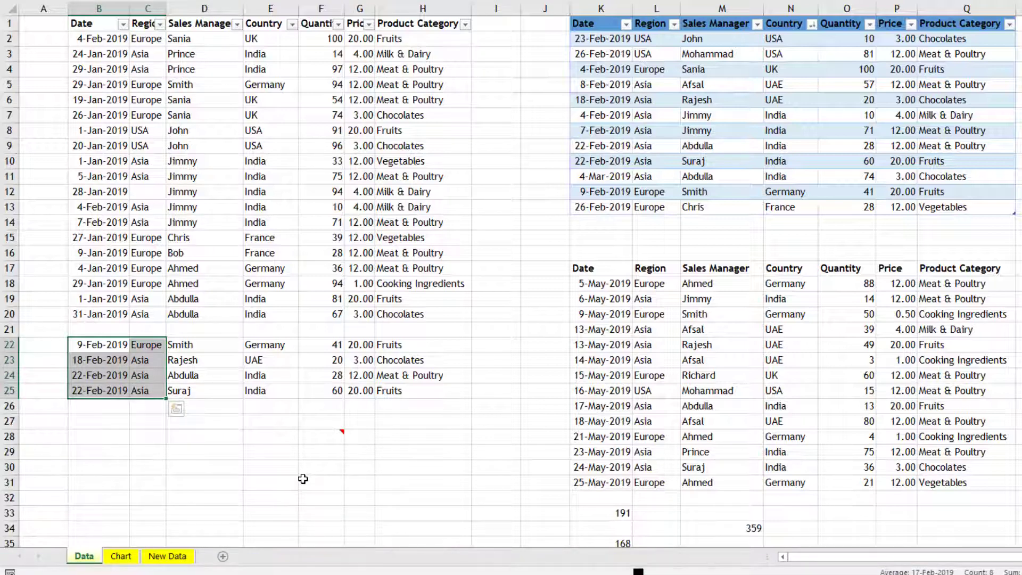
{"action": "key", "text": "ctrl+b"}
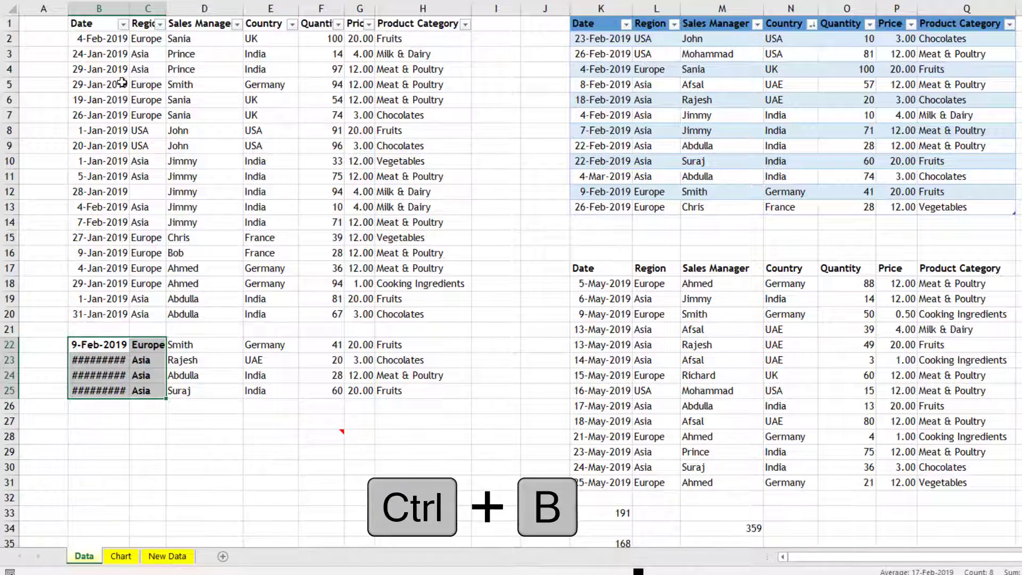
Autofit column B's width to its contents and deselect the column
{"action": "right_click", "coordinate": [125, 6]}
{"action": "left_click", "coordinate": [115, 8]}
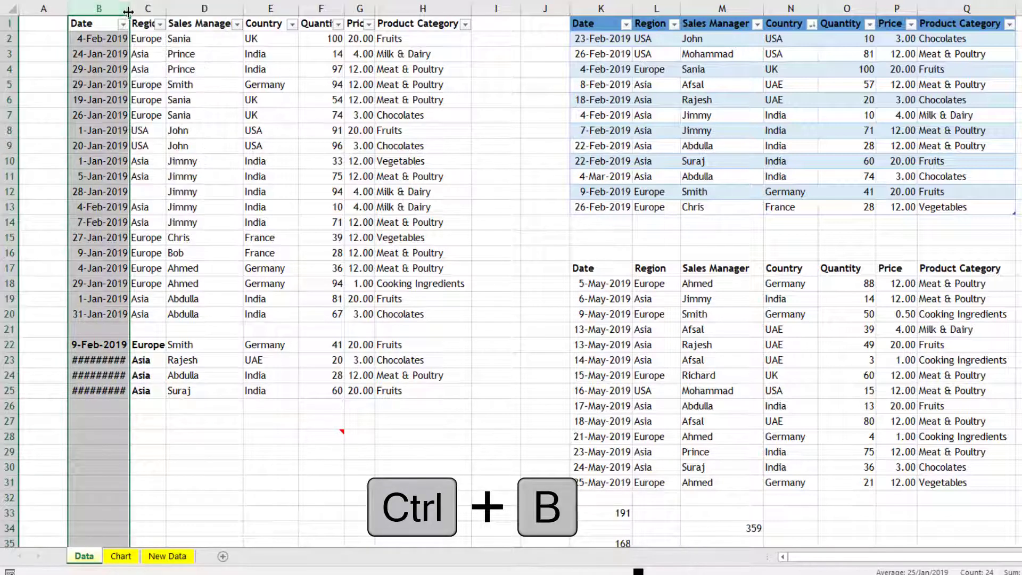
{"action": "double_click", "coordinate": [128, 11]}
{"action": "left_click", "coordinate": [199, 437]}
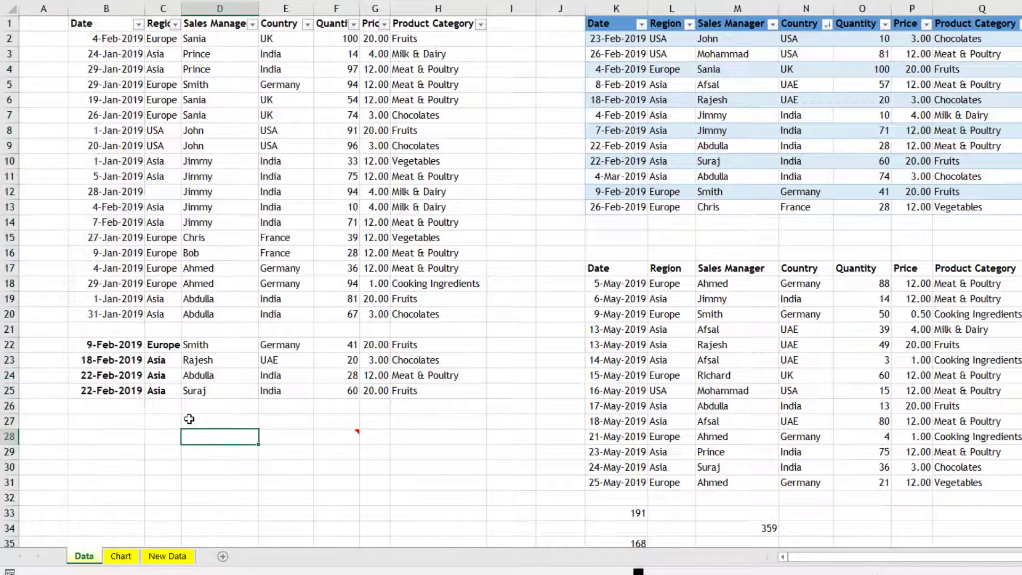
Remove the bold formatting from the dates and regions in B22:C25
{"action": "left_click_drag", "start_coordinate": [120, 344], "coordinate": [158, 390]}
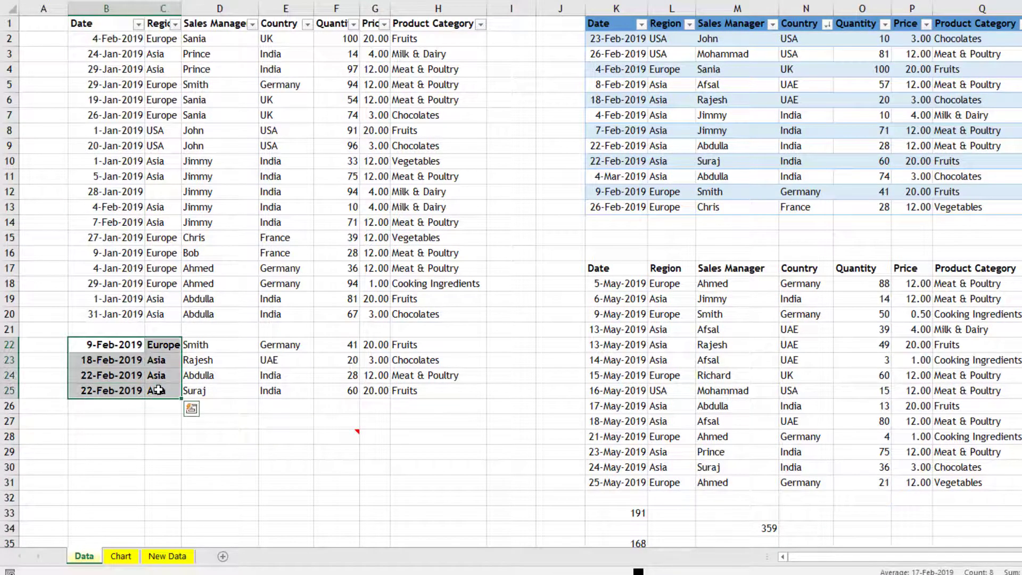
{"action": "key", "text": "ctrl+b"}
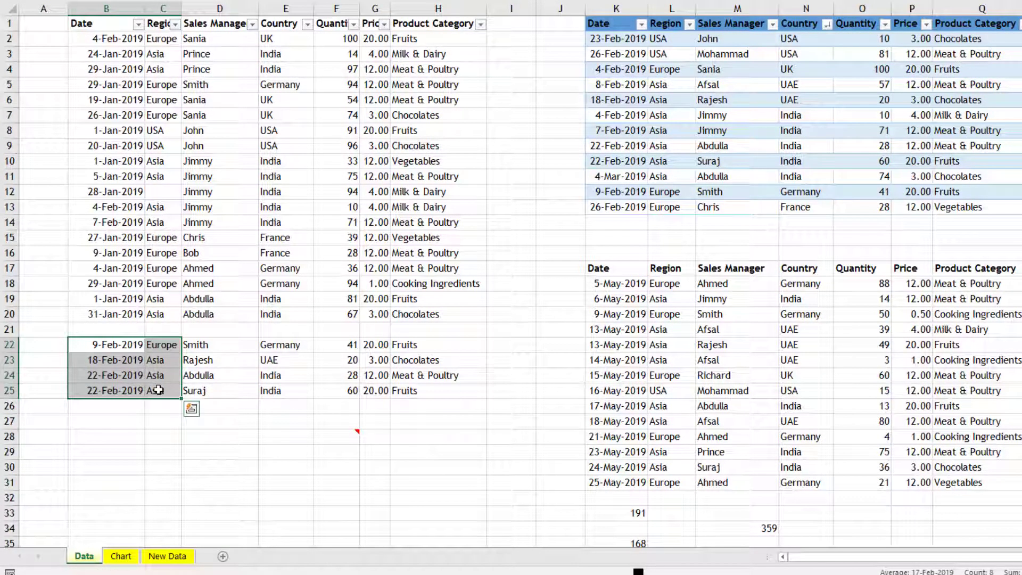
{"action": "left_click", "coordinate": [120, 345]}
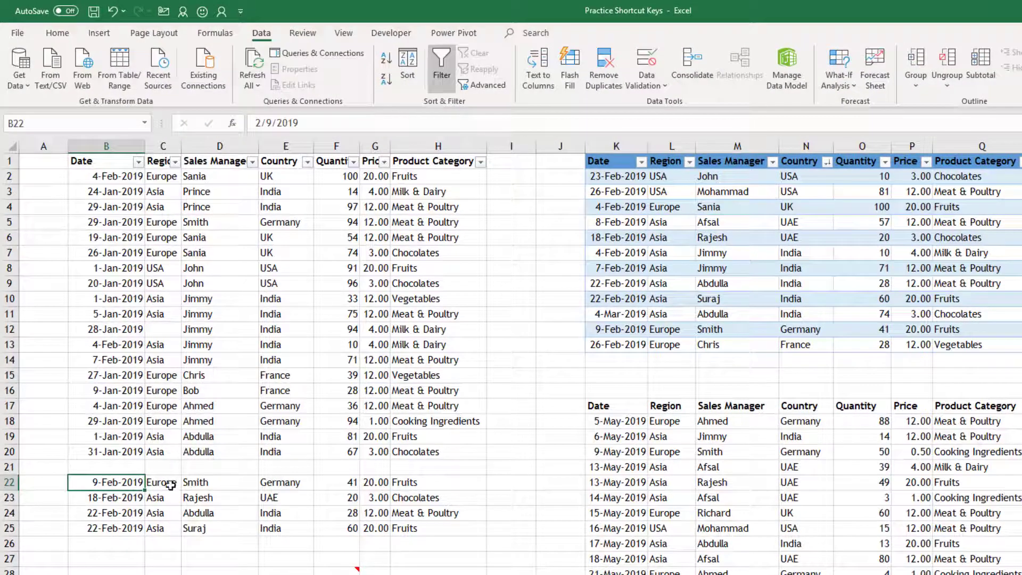
Underline the region "Europe" in C22
{"action": "left_click", "coordinate": [170, 485]}
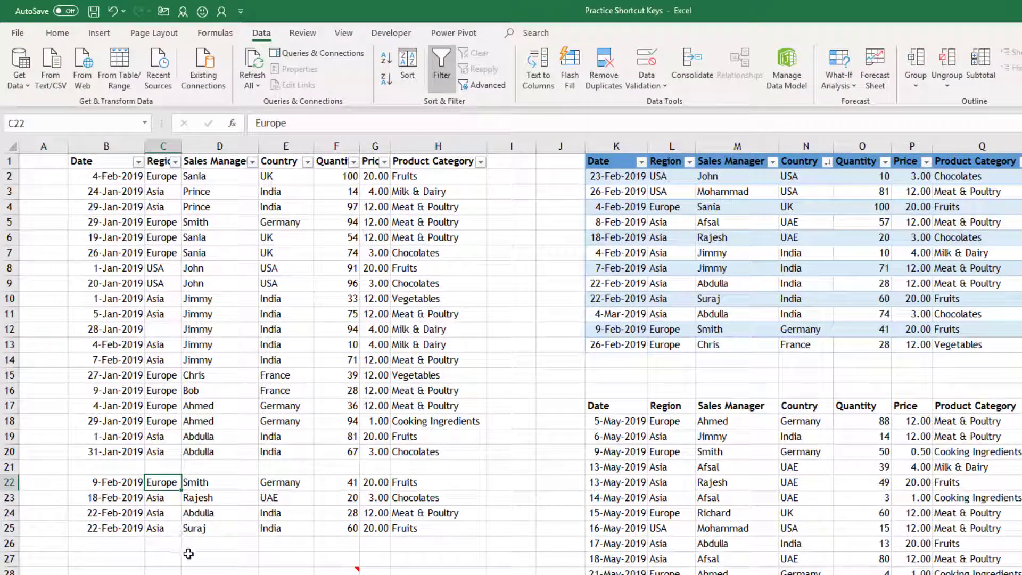
{"action": "key", "text": "ctrl+u"}
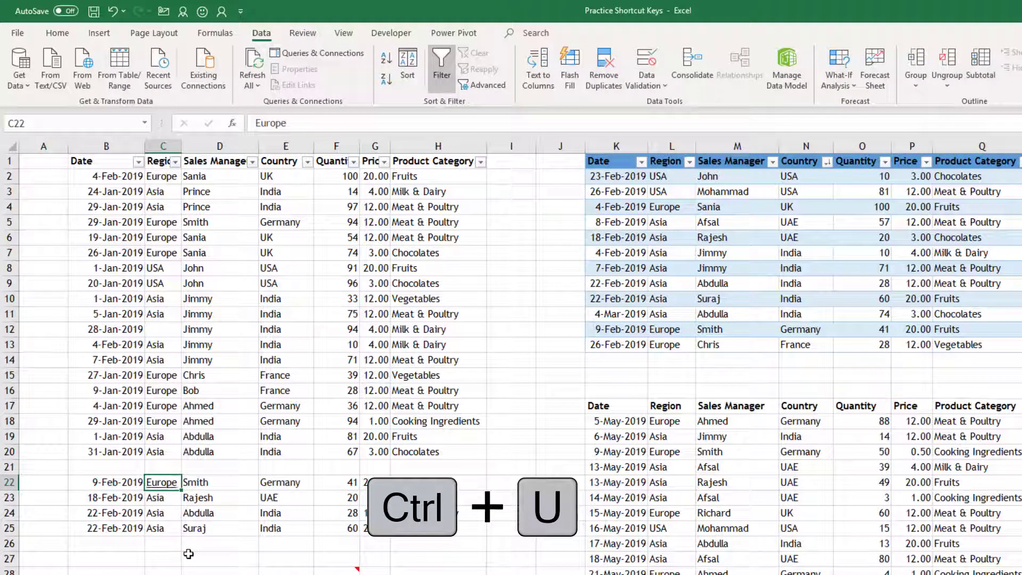
{"action": "left_click", "coordinate": [216, 555]}
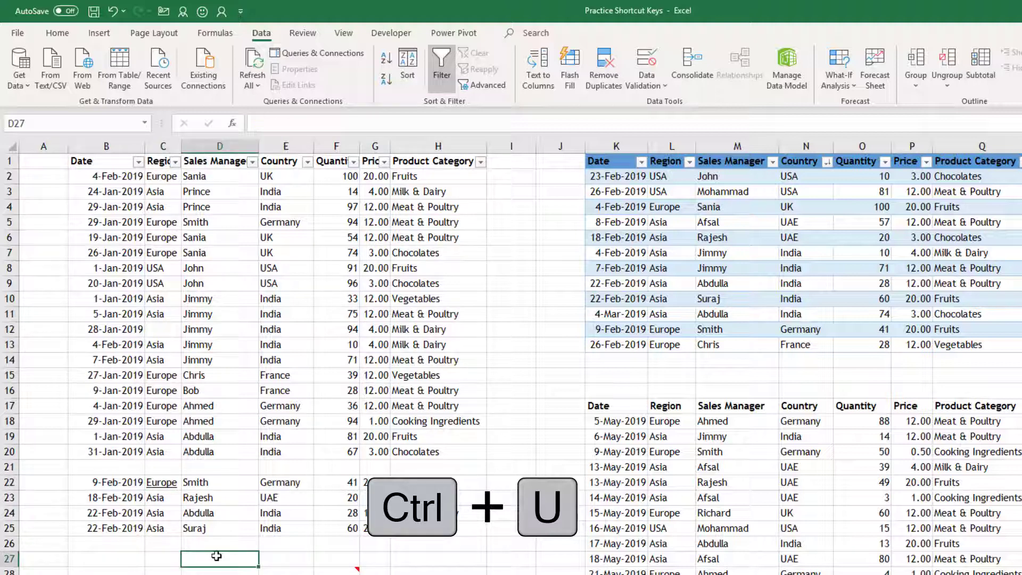
Try italics on the region in C22 and remove its underline
{"action": "left_click", "coordinate": [166, 482]}
{"action": "key", "text": "ctrl+i"}
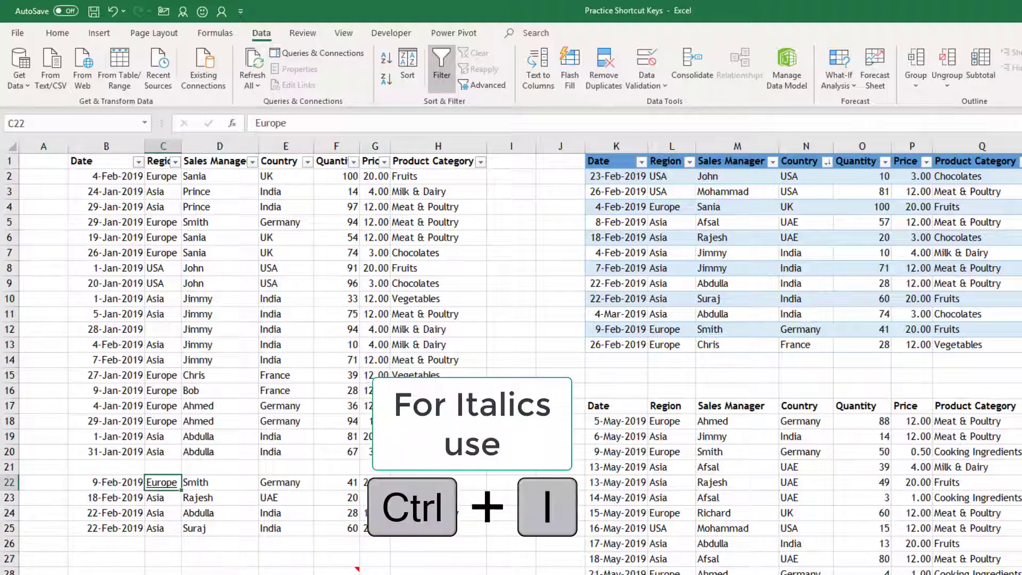
{"action": "key", "text": "ctrl+u"}
Toggle strikethrough on the region in C22, leaving the strikethrough switched off
{"action": "key", "text": "ctrl+5"}
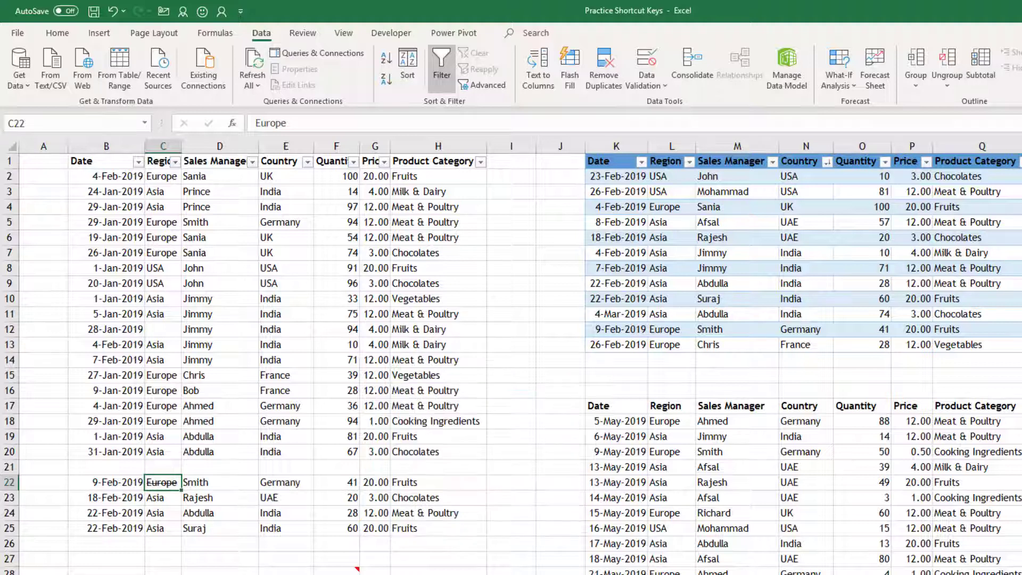
{"action": "key", "text": "ctrl+5"}
{"action": "key", "text": "ctrl+5"}
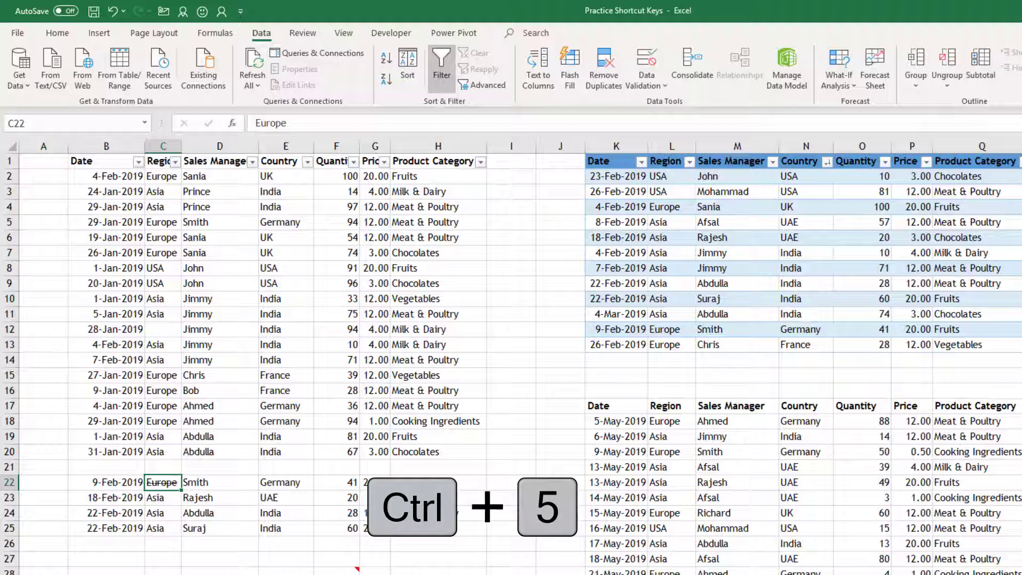
{"action": "key", "text": "ctrl+5"}
Open the Format Cells dialog for the date in B22, and close it without changes
{"action": "left_click", "coordinate": [125, 345]}
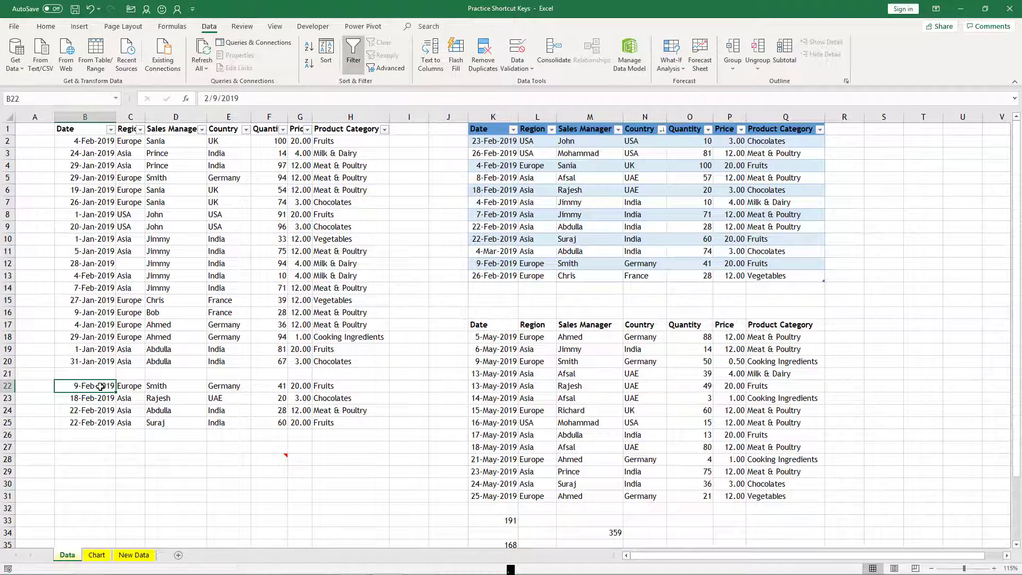
{"action": "key", "text": "ctrl+1"}
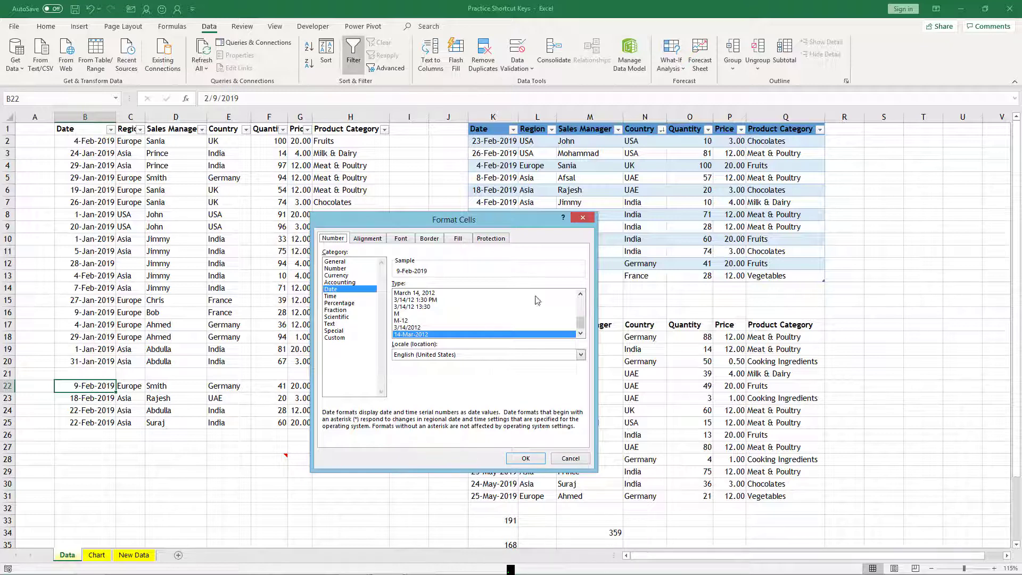
{"action": "left_click", "coordinate": [582, 217]}
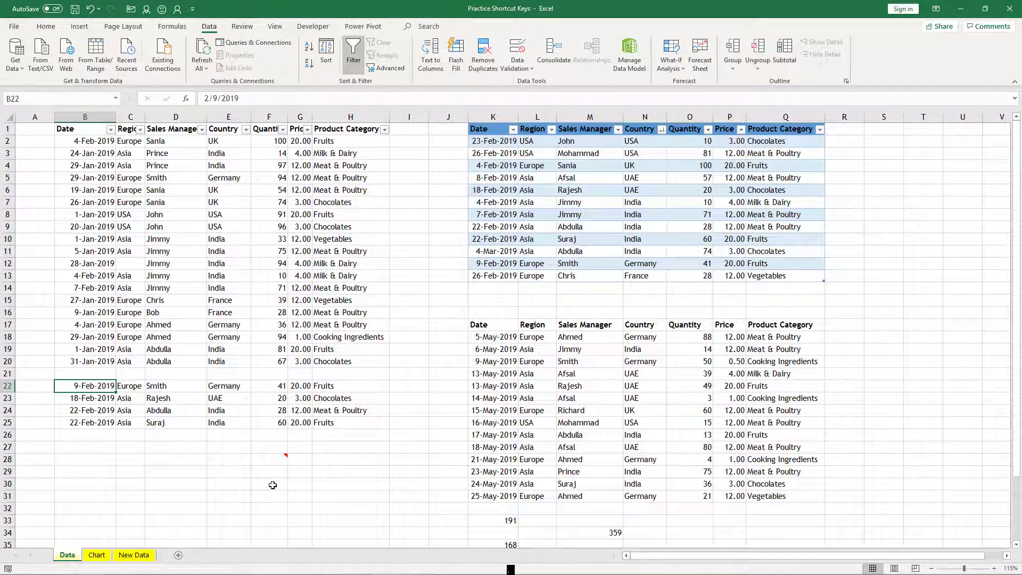
Apply the General number format to F31 and to the time value in D32
{"action": "left_click", "coordinate": [511, 4]}
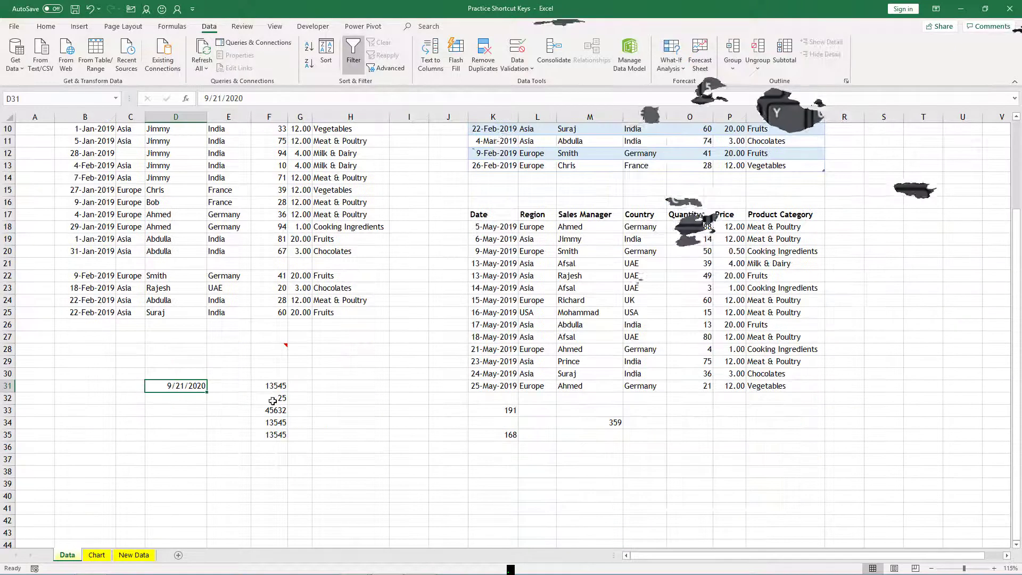
{"action": "left_click", "coordinate": [277, 385]}
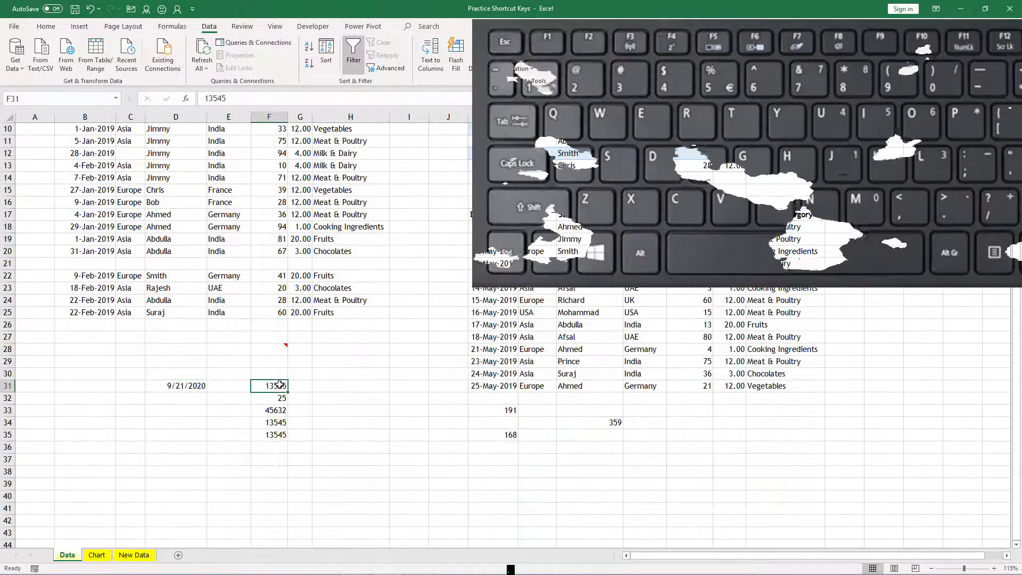
{"action": "key", "text": "ctrl+shift+grave"}
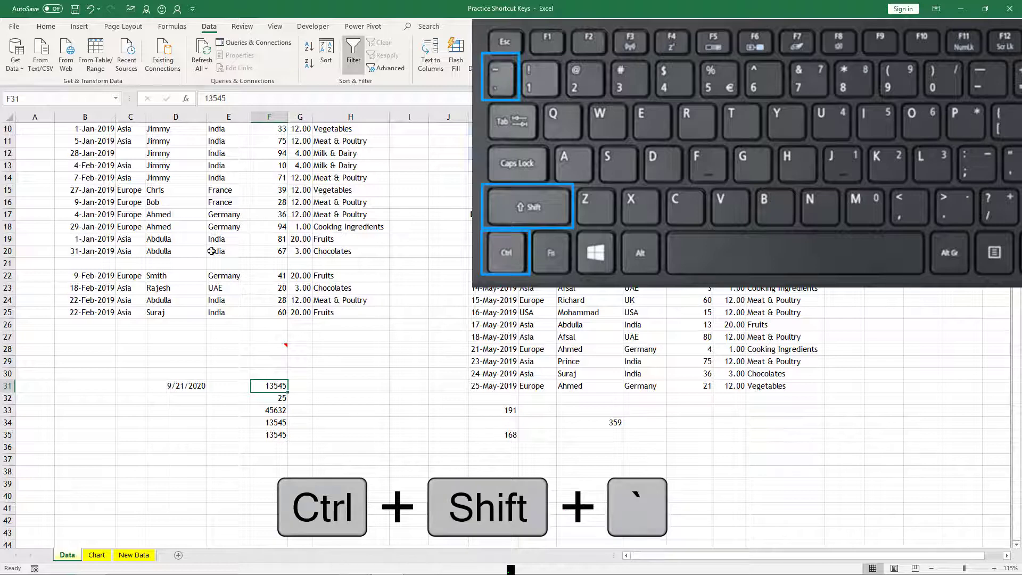
{"action": "left_click", "coordinate": [49, 28]}
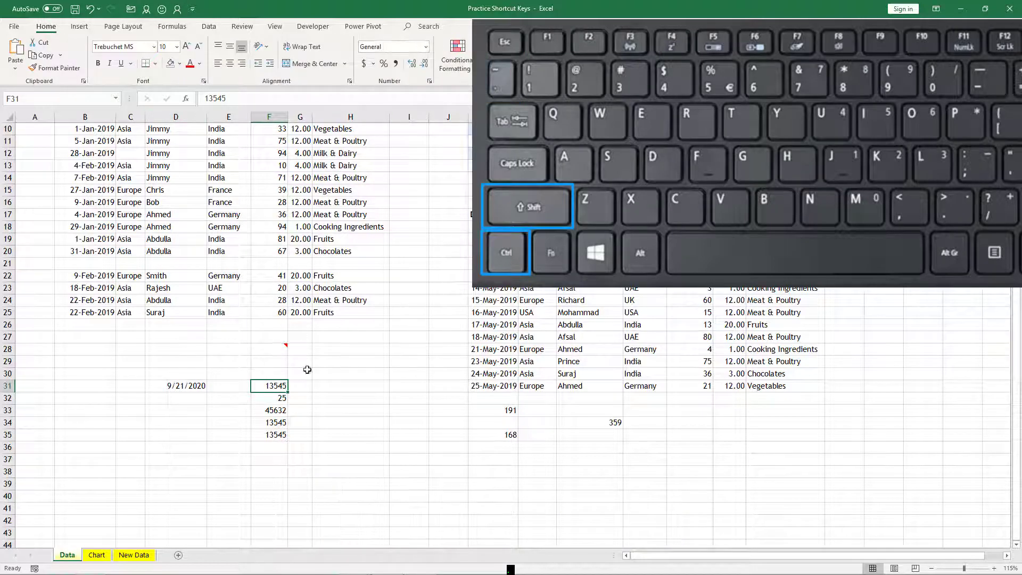
{"action": "left_click", "coordinate": [185, 386]}
{"action": "key", "text": "ctrl+shift+grave"}
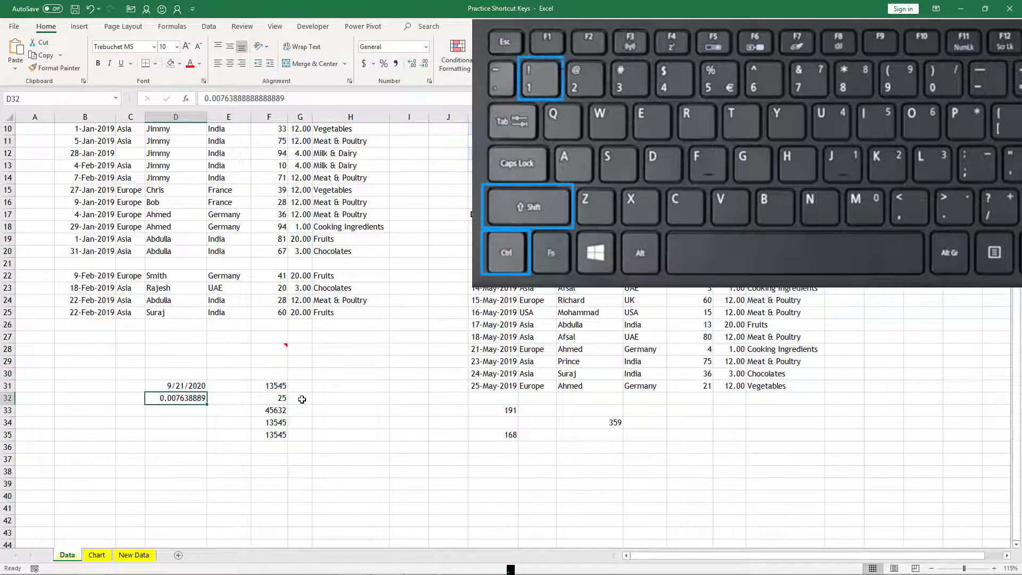
Format F31 as a number with thousands separator and two decimals, and D32 as an hour-and-minute AM/PM time
{"action": "left_click", "coordinate": [273, 387]}
{"action": "key", "text": "ctrl+shift+1"}
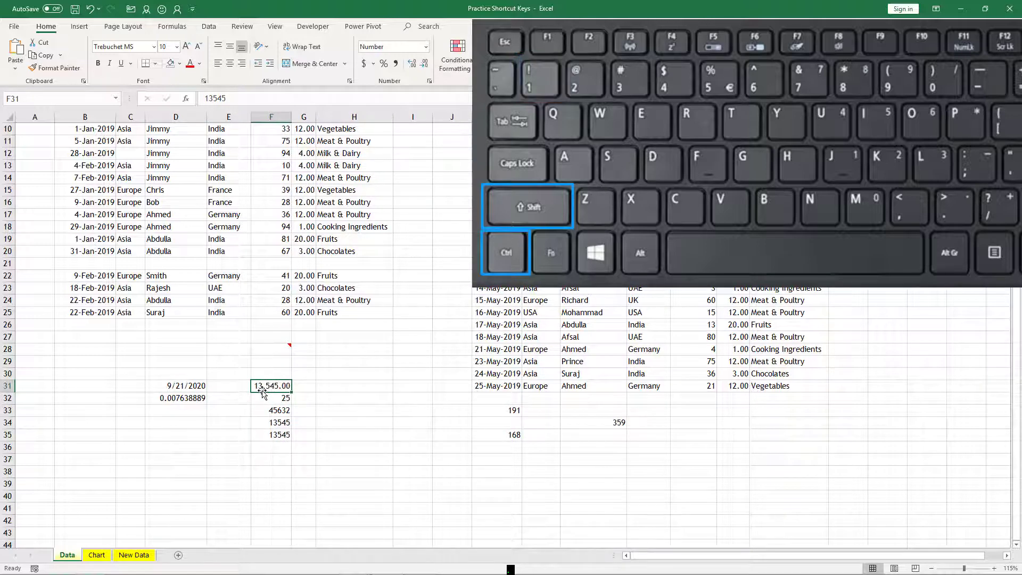
{"action": "left_click", "coordinate": [192, 399]}
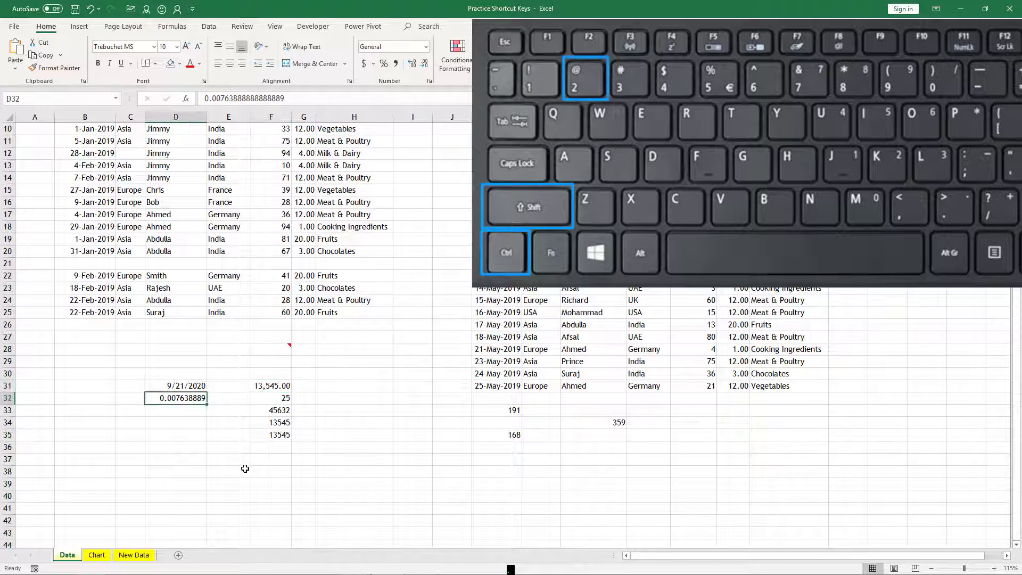
{"action": "key", "text": "ctrl+shift+2"}
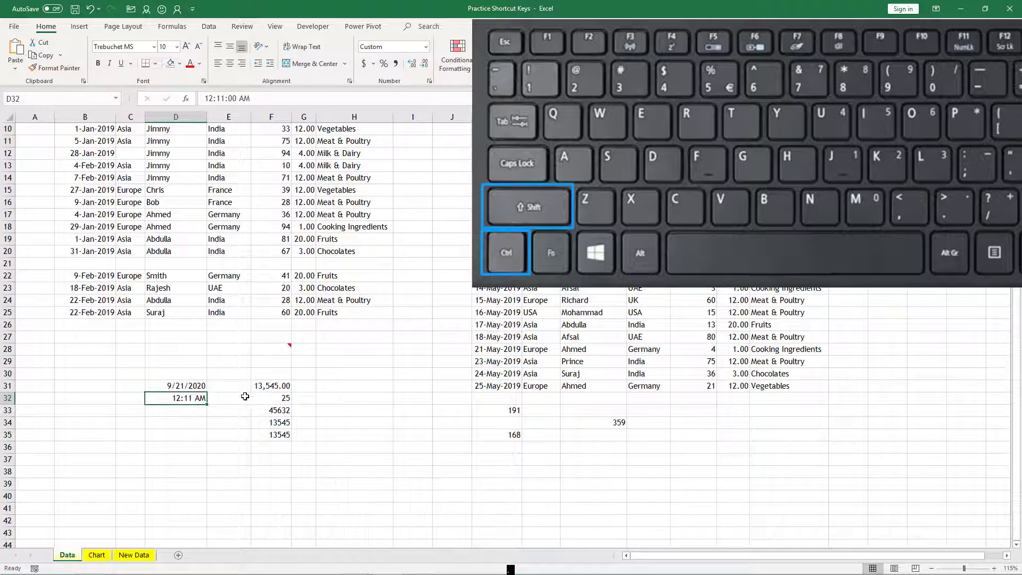
Apply the day-month-year date format to F33 and to the date in D31
{"action": "left_click", "coordinate": [272, 410]}
{"action": "key", "text": "ctrl+shift+3"}
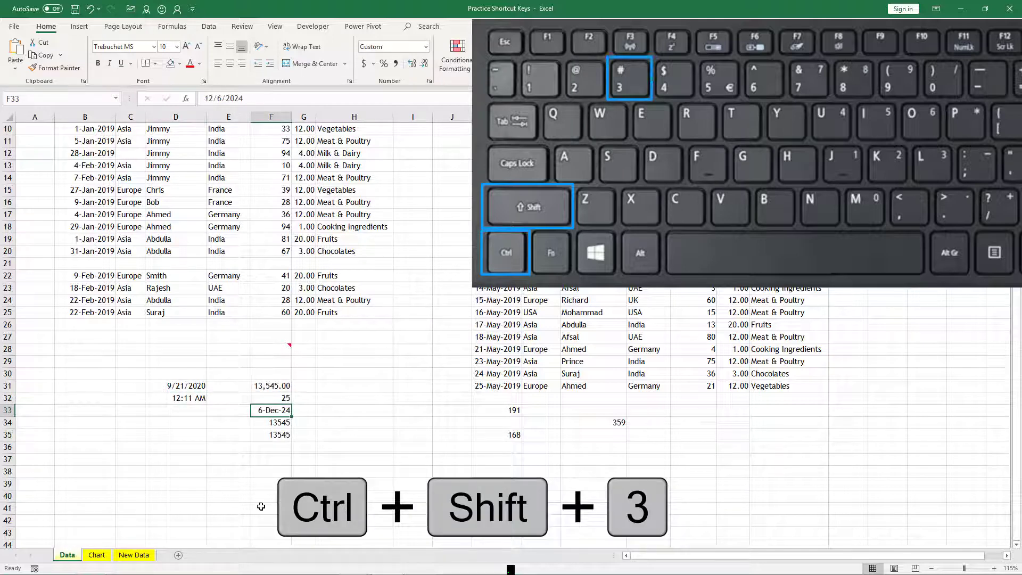
{"action": "key", "text": "Up"}
{"action": "key", "text": "Up"}
{"action": "key", "text": "Left"}
{"action": "key", "text": "Left"}
{"action": "key", "text": "ctrl+shift+3"}
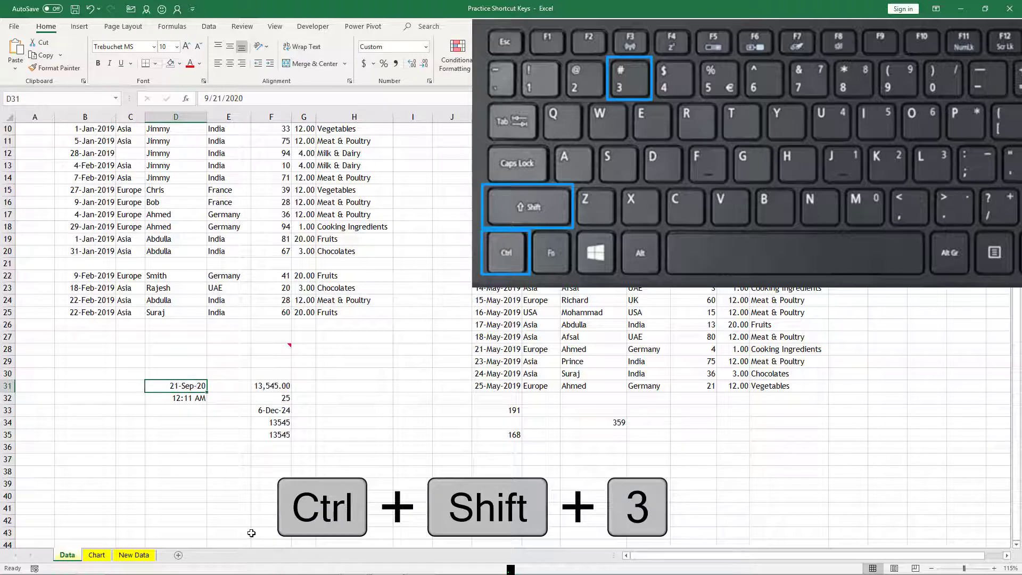
Apply the Currency format with a dollar sign and two decimals to F34
{"action": "left_click", "coordinate": [274, 423]}
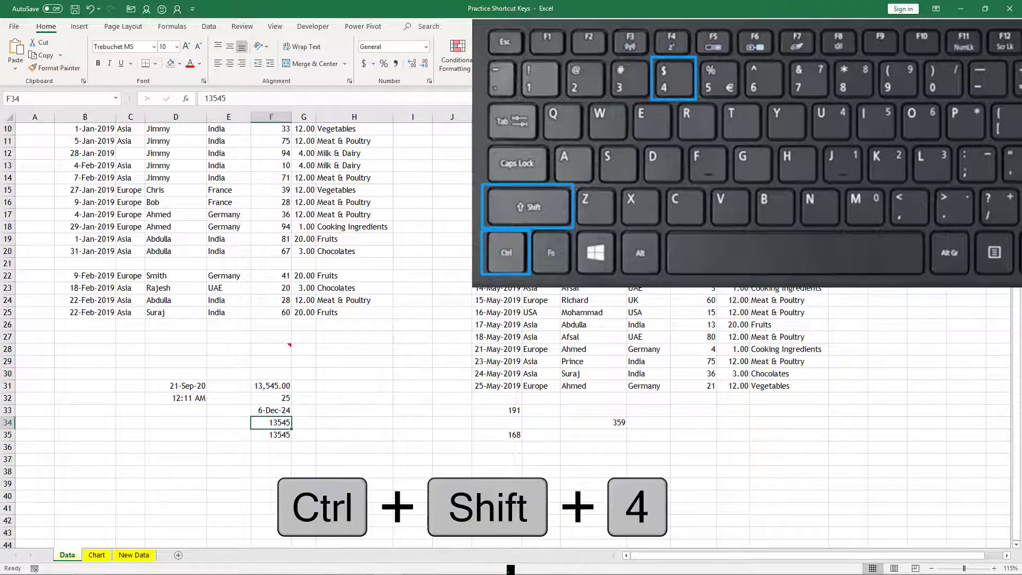
{"action": "key", "text": "ctrl+shift+4"}
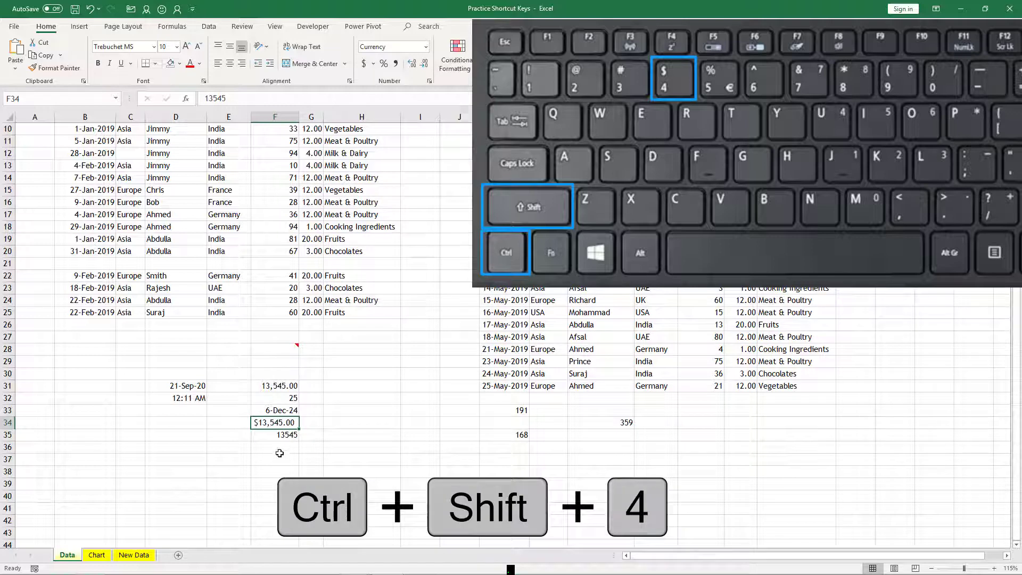
Apply the Percentage format to F32 and the Scientific format to the 36% value in F37
{"action": "left_click", "coordinate": [281, 399]}
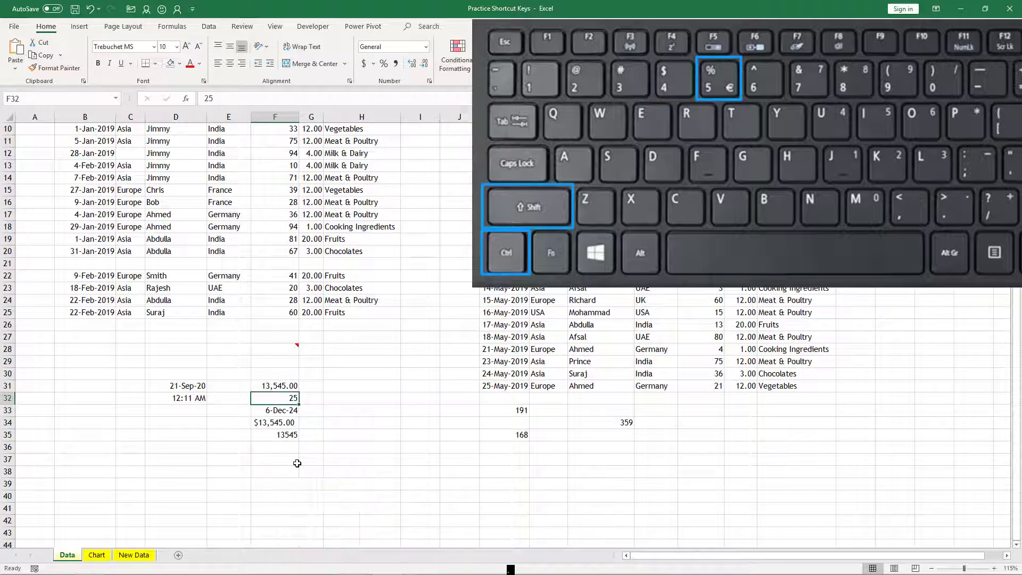
{"action": "key", "text": "ctrl+shift+5"}
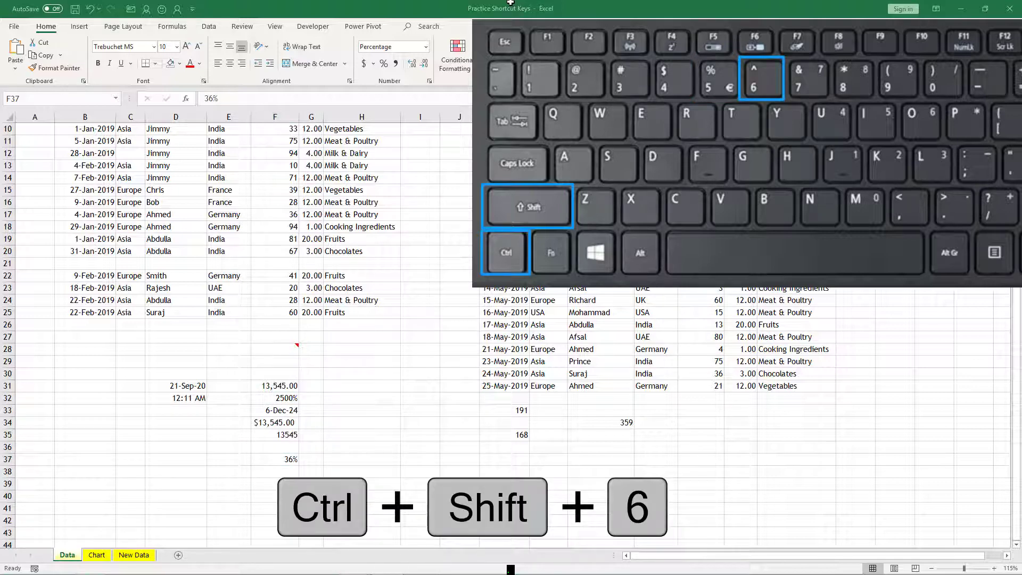
{"action": "key", "text": "ctrl+shift+6"}
Add an outline border around F30:H37, and remove that border again
{"action": "left_click_drag", "start_coordinate": [275, 373], "coordinate": [362, 459]}
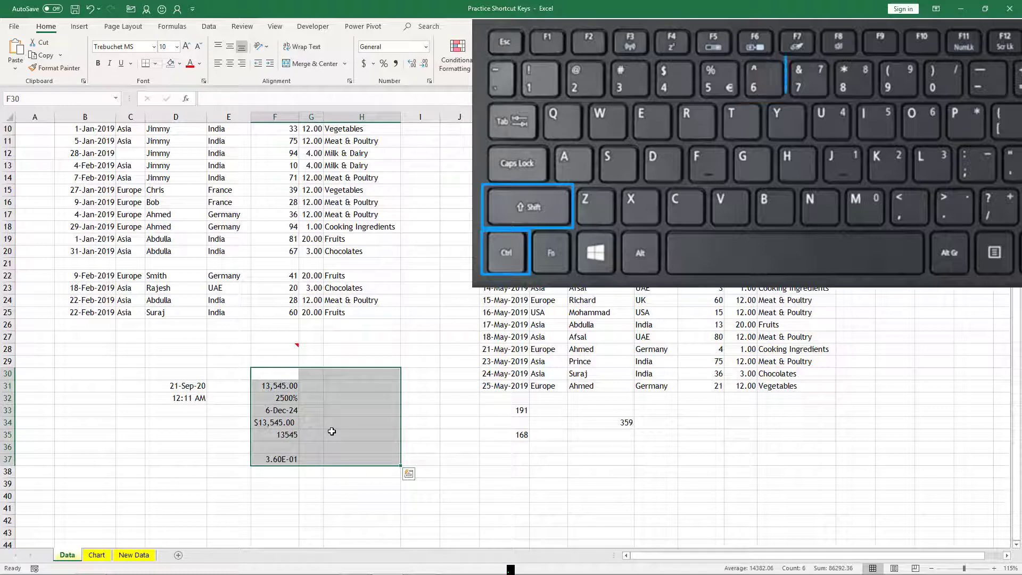
{"action": "key", "text": "ctrl+shift+7"}
{"action": "left_click", "coordinate": [420, 398]}
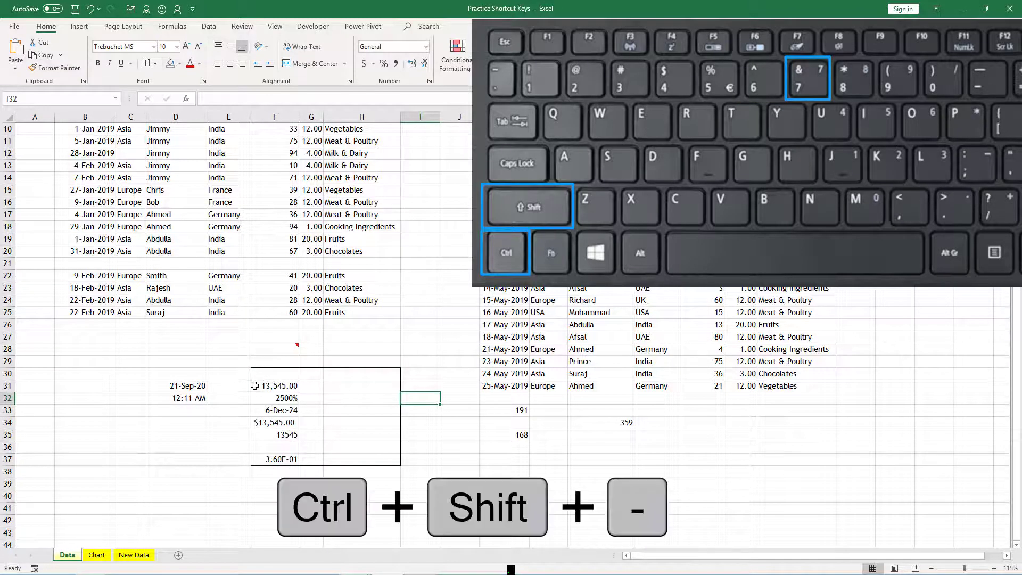
{"action": "left_click_drag", "start_coordinate": [271, 373], "coordinate": [373, 464]}
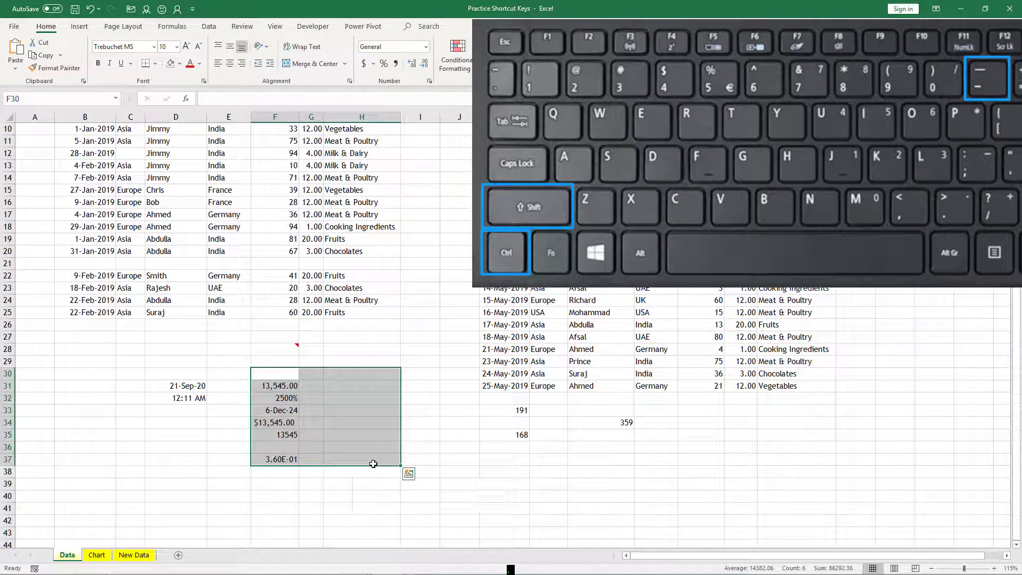
{"action": "left_click", "coordinate": [433, 410]}
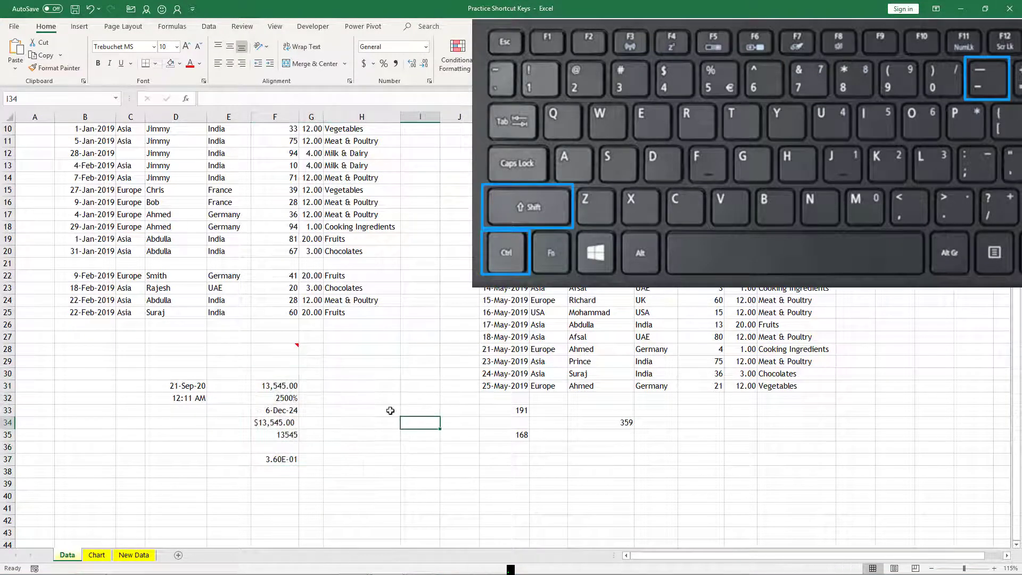
Apply all borders to the range F30:H38, and clear them again
{"action": "left_click_drag", "start_coordinate": [272, 373], "coordinate": [358, 475]}
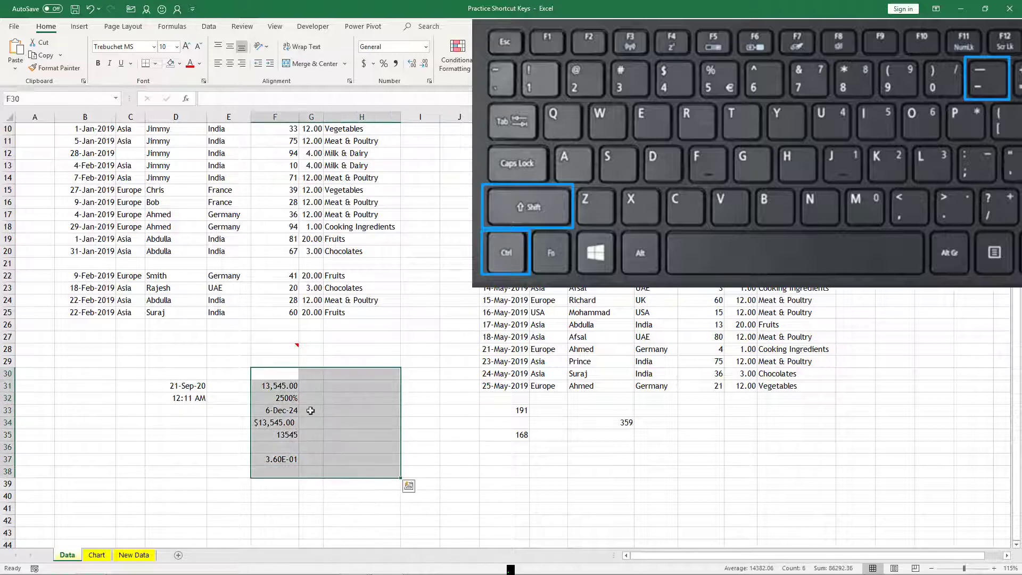
{"action": "left_click", "coordinate": [155, 63]}
{"action": "left_click", "coordinate": [171, 169]}
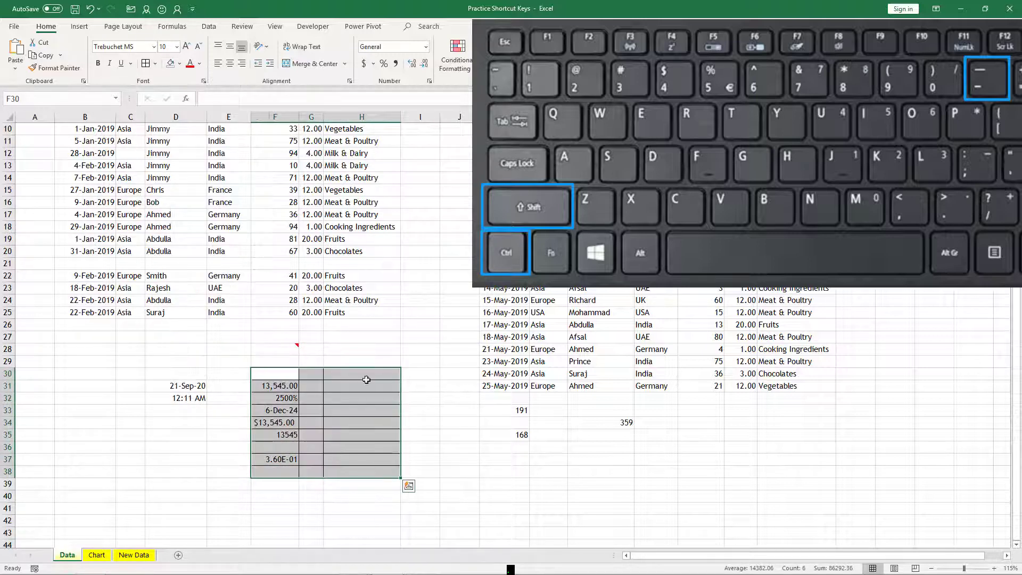
{"action": "key", "text": "ctrl+shift+minus"}
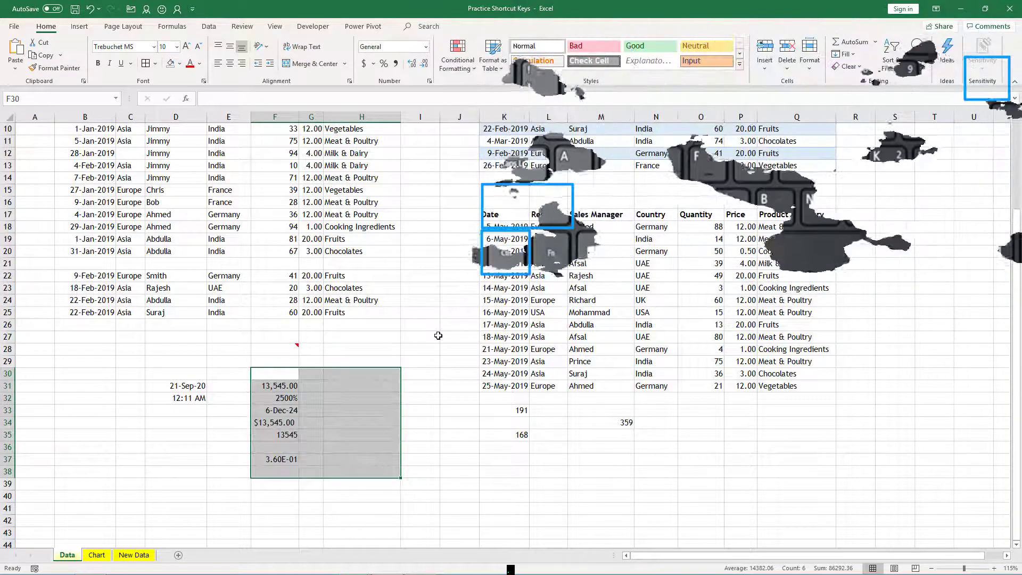
{"action": "left_click", "coordinate": [438, 335]}
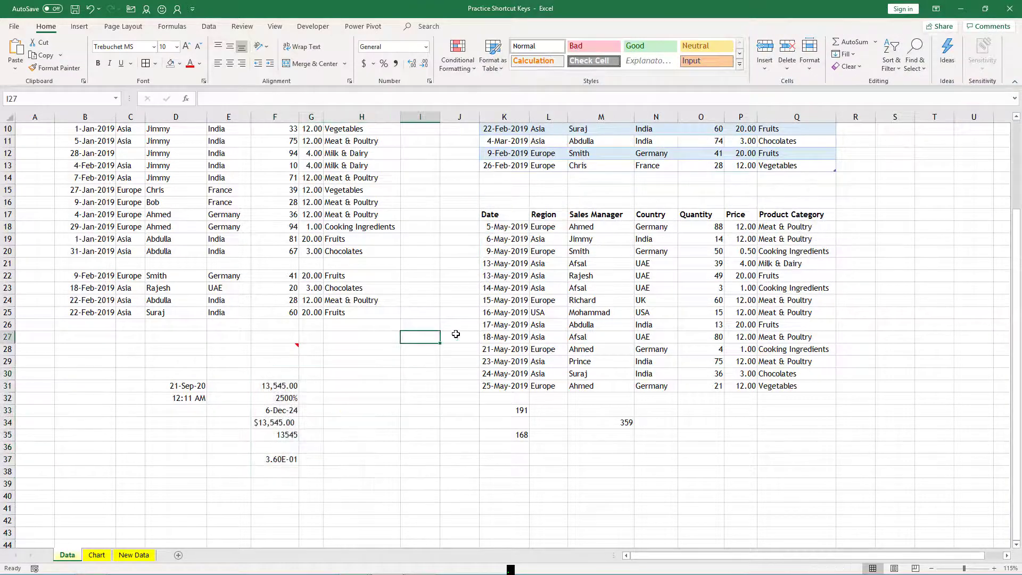